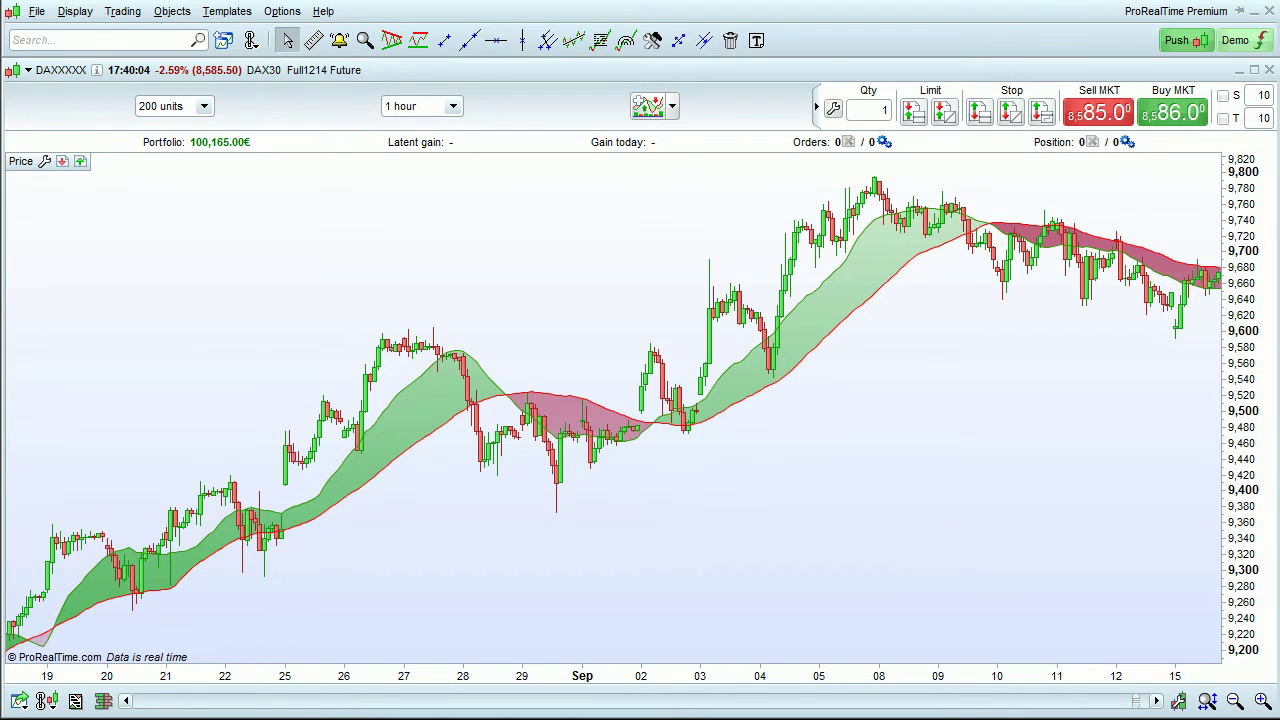
# Create a new backtesting trading system and start its Buy rule in Simplified creation
pyautogui.click(650, 112)
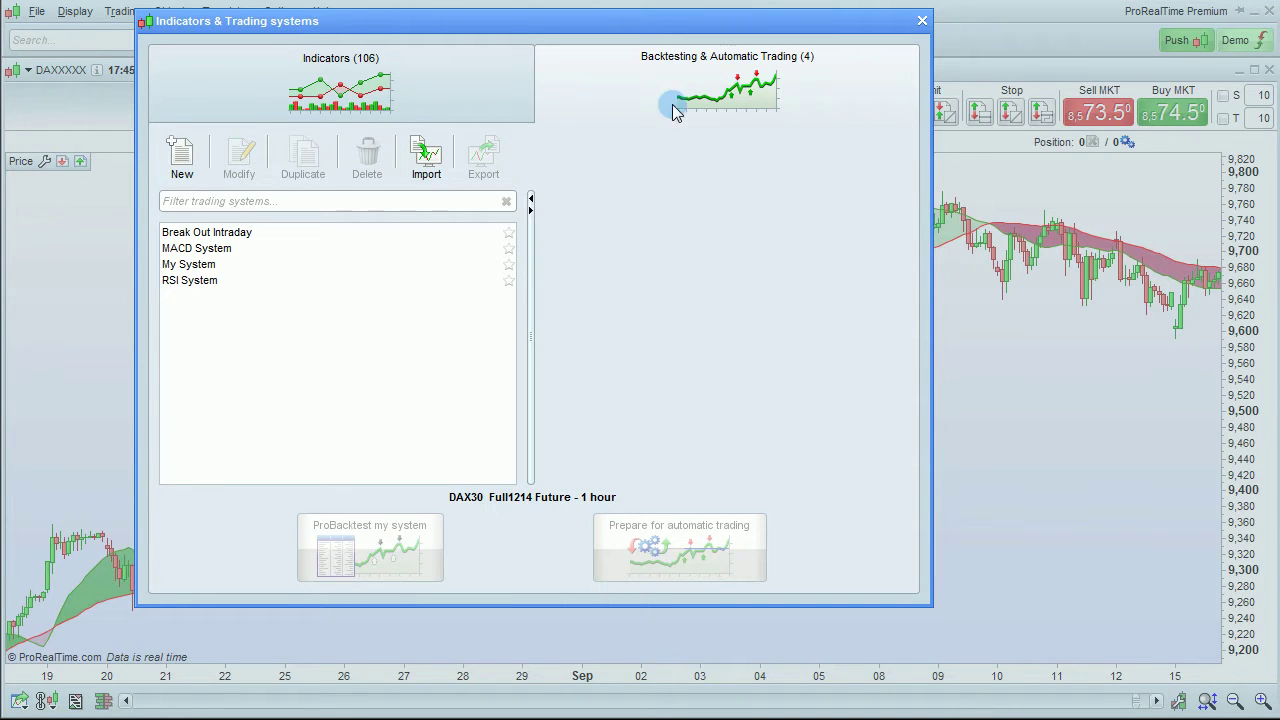
pyautogui.click(190, 163)
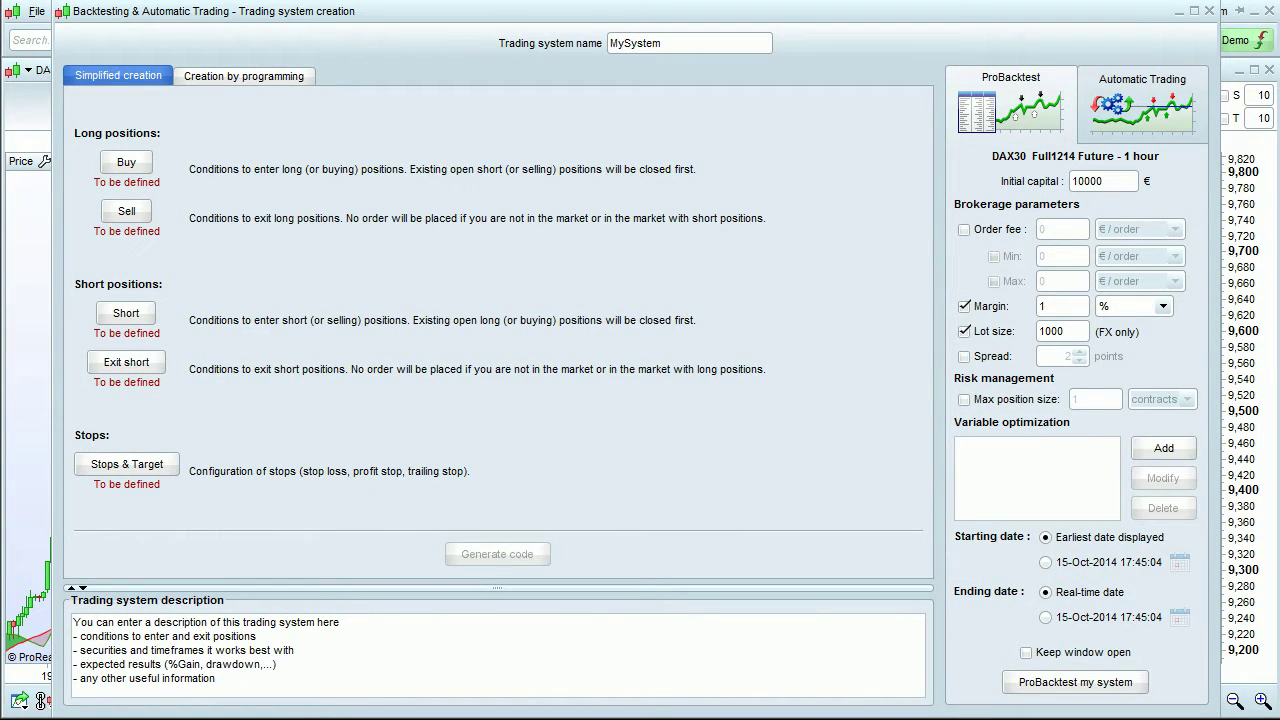
pyautogui.click(126, 162)
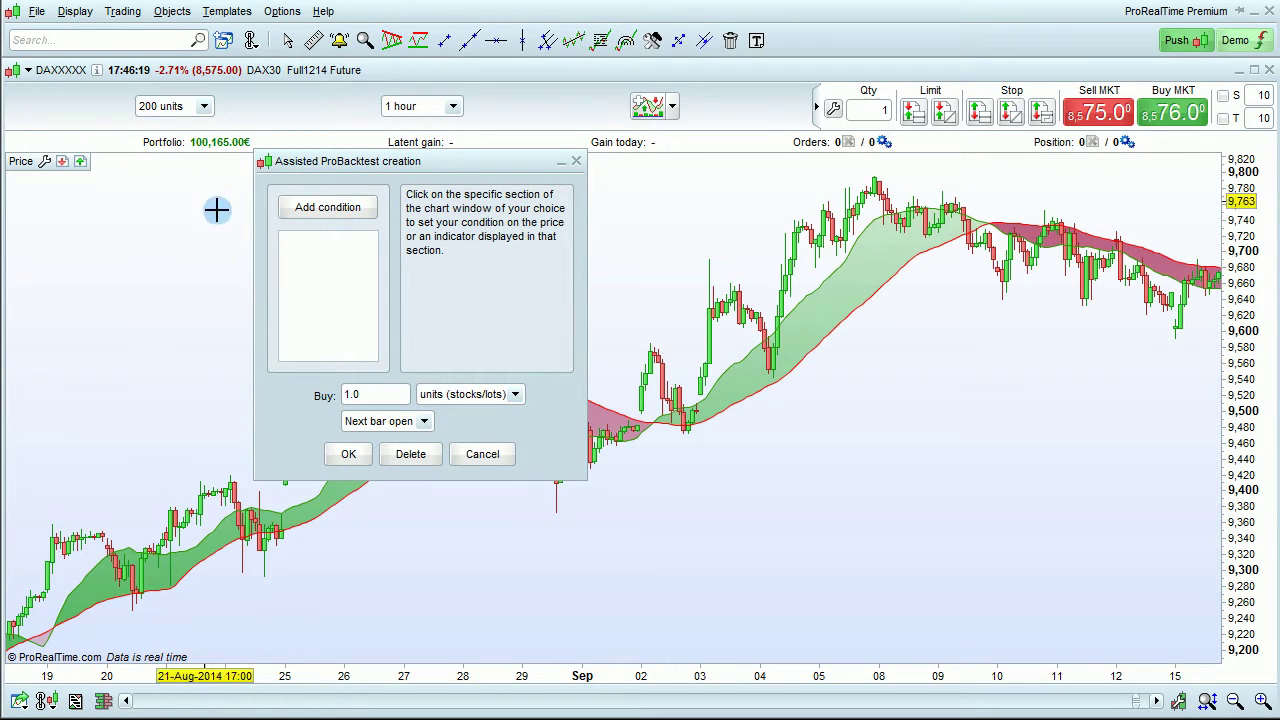
# Add a buy condition: Moving average (Simple 20) crosses over Moving average (Simple 50), buying 1.0 at next bar open
pyautogui.click(671, 277)
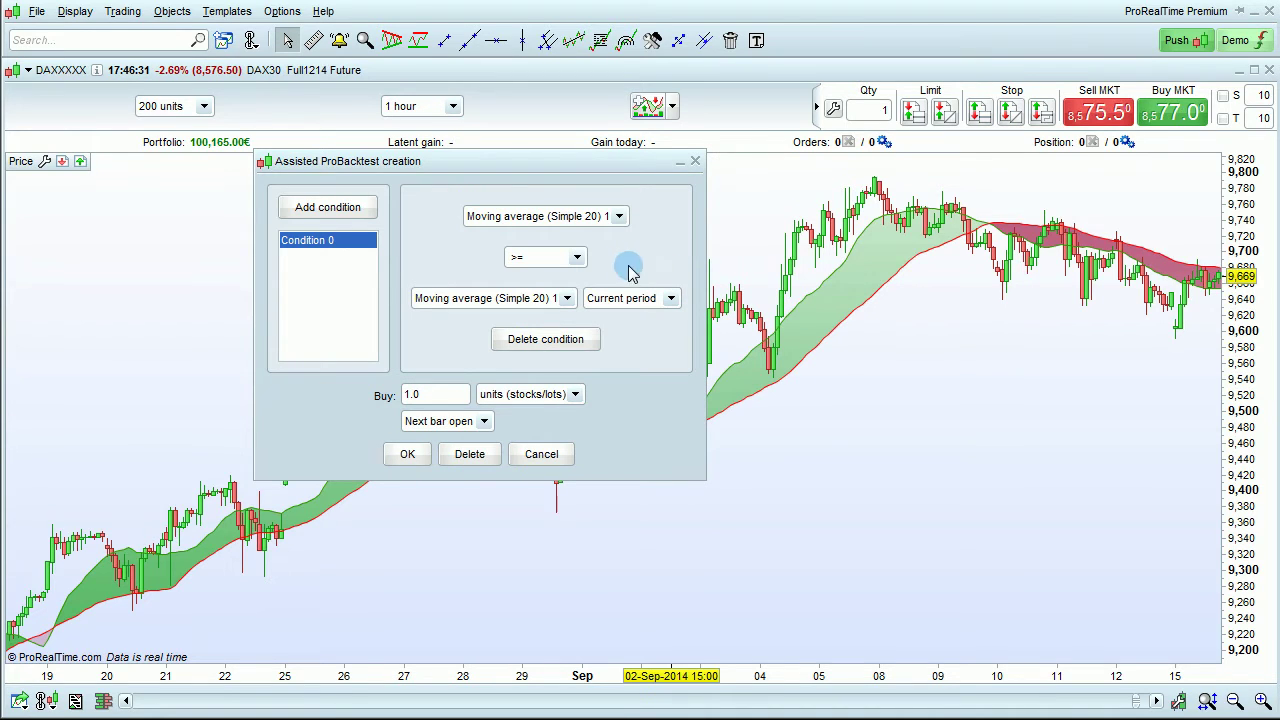
pyautogui.click(546, 257)
pyautogui.click(540, 358)
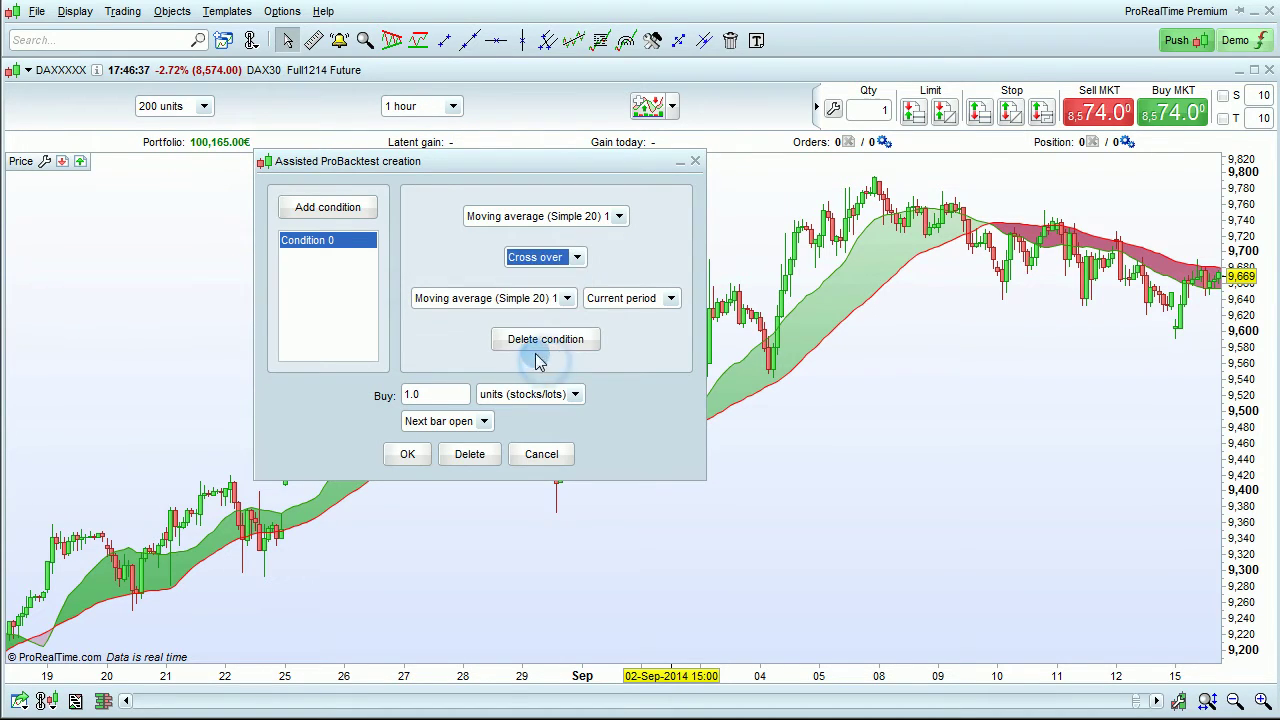
pyautogui.click(500, 298)
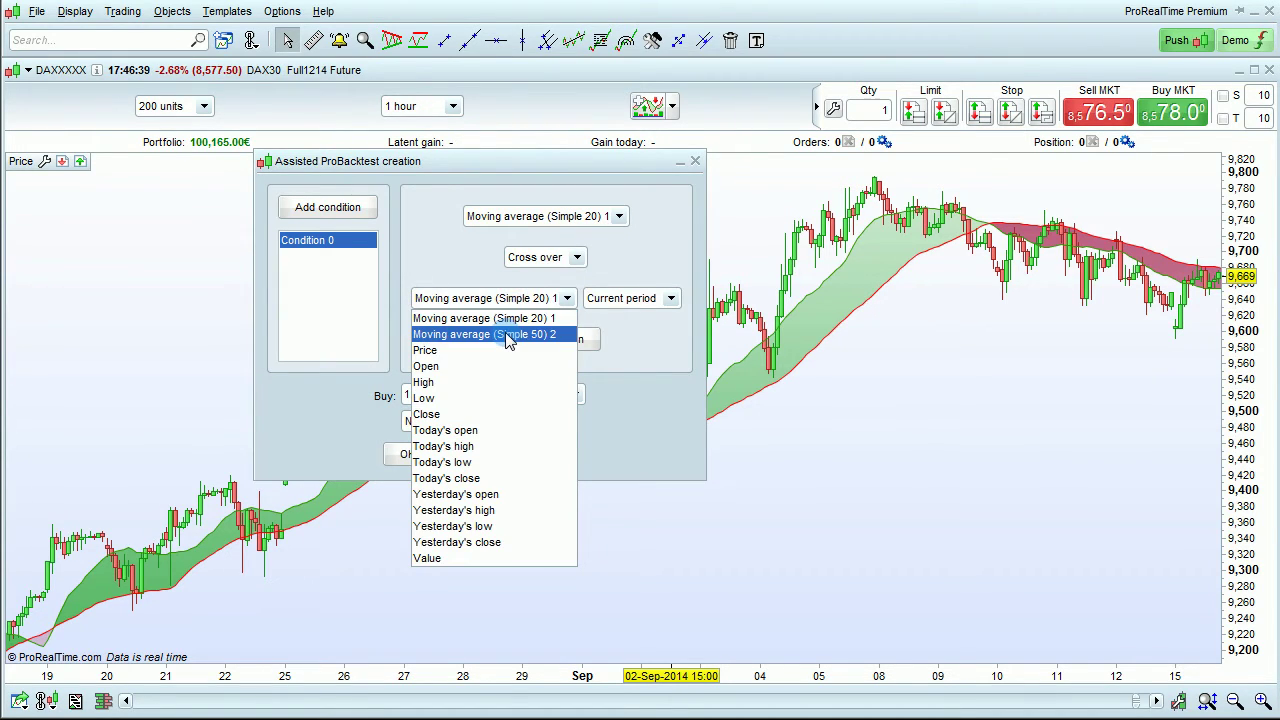
pyautogui.click(508, 336)
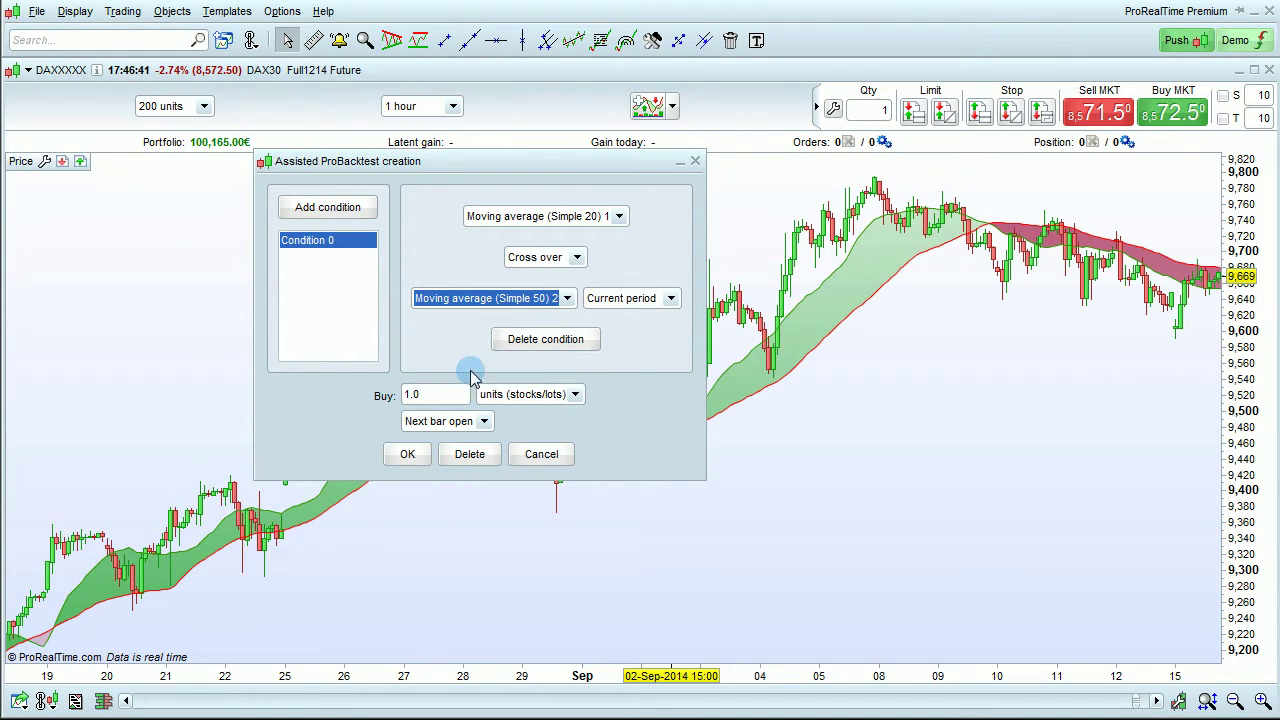
pyautogui.click(408, 454)
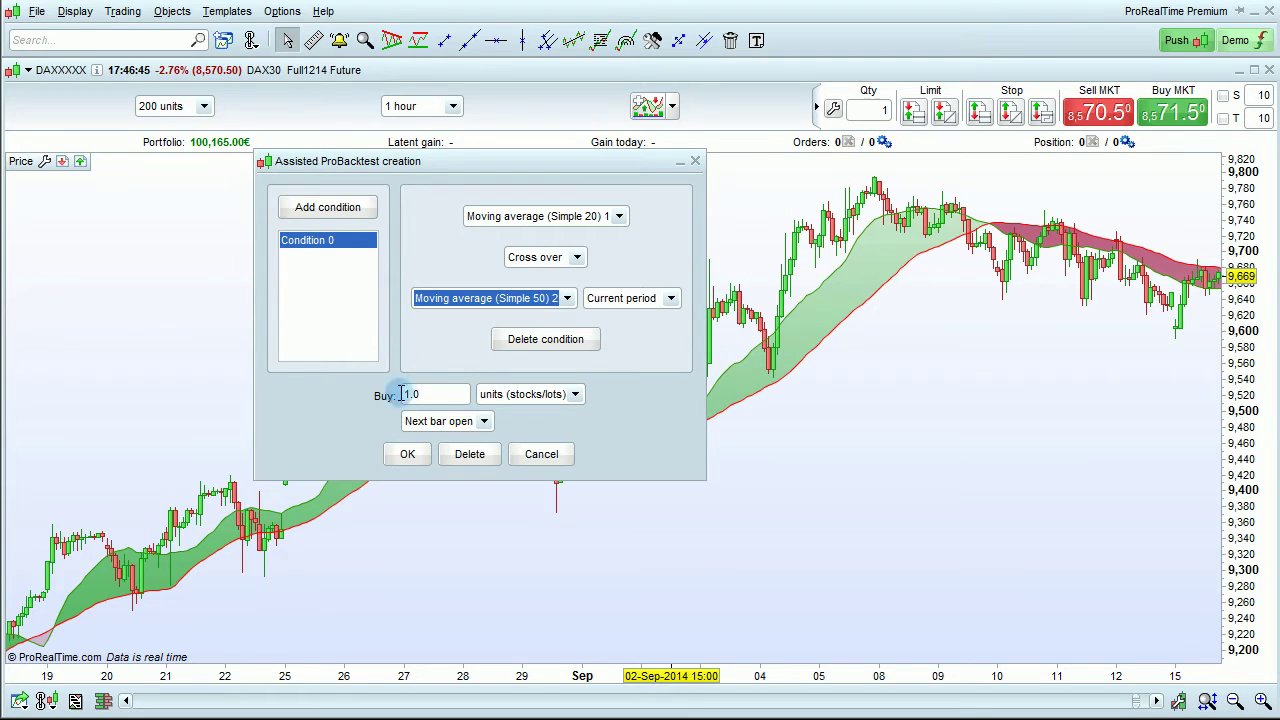
pyautogui.click(362, 220)
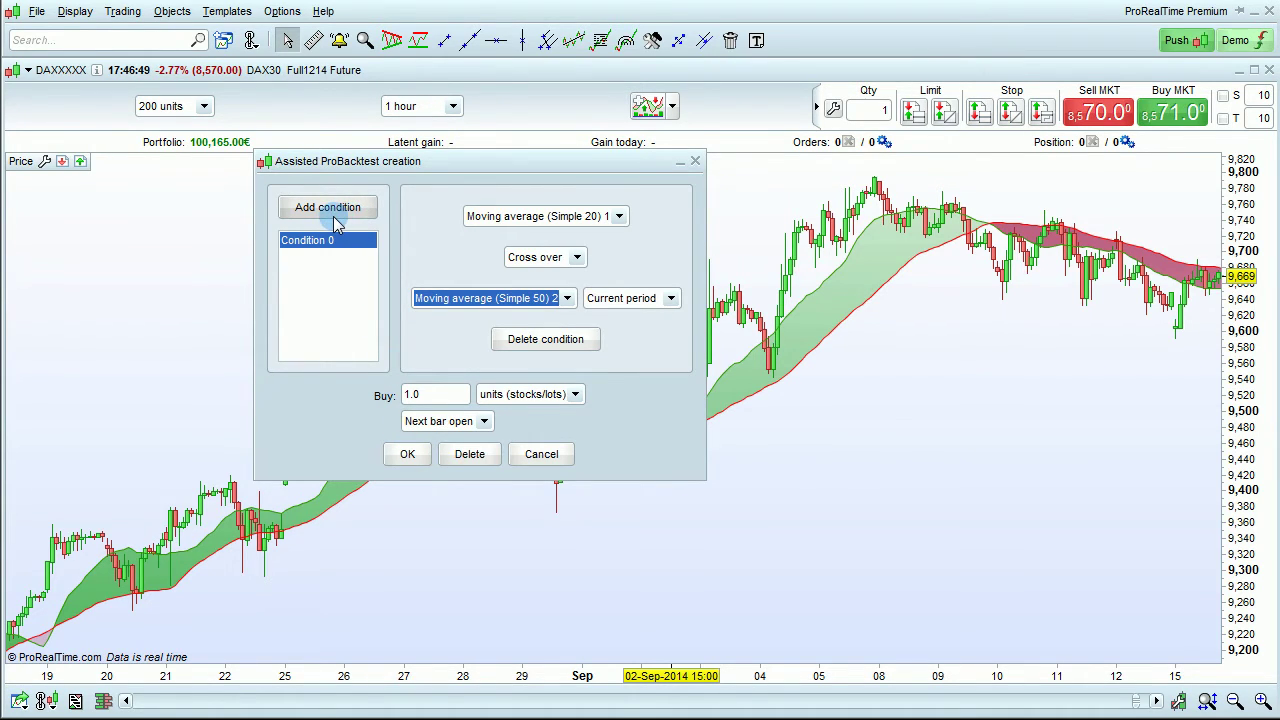
pyautogui.click(407, 454)
# Add a sell condition: Moving average (Simple 20) crosses under Moving average (Simple 50), closing long positions
pyautogui.click(127, 213)
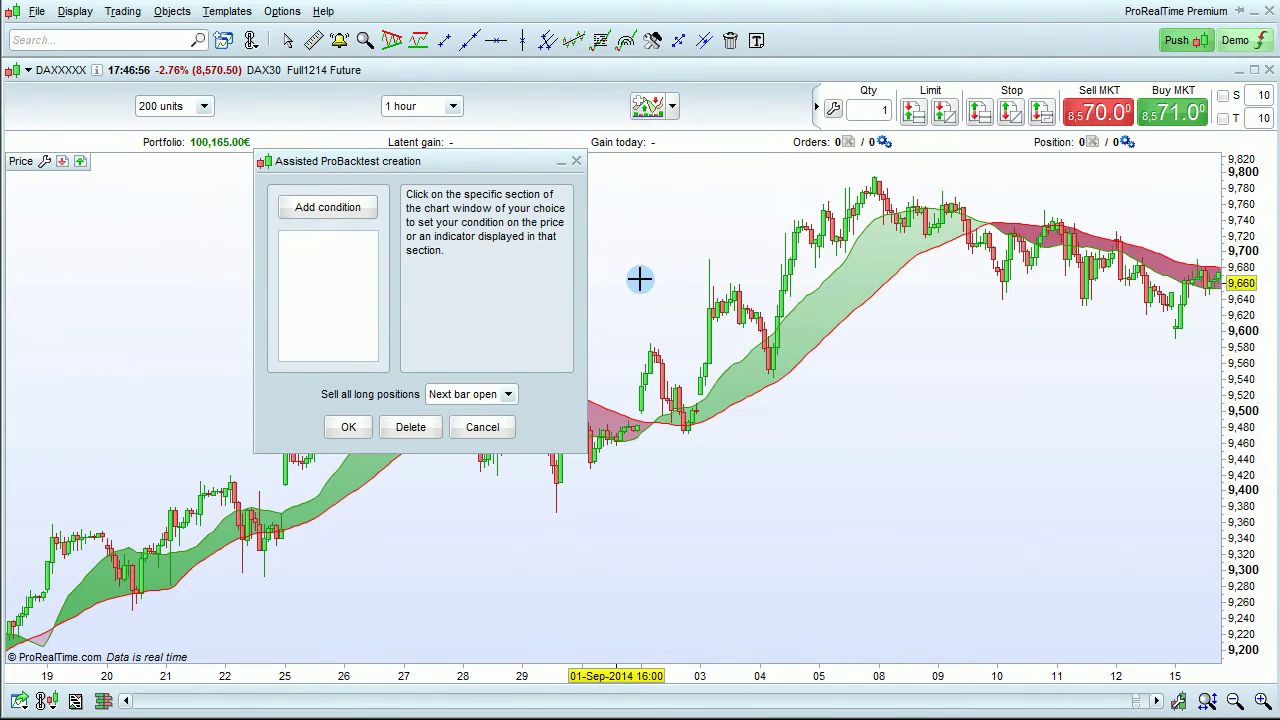
pyautogui.click(648, 279)
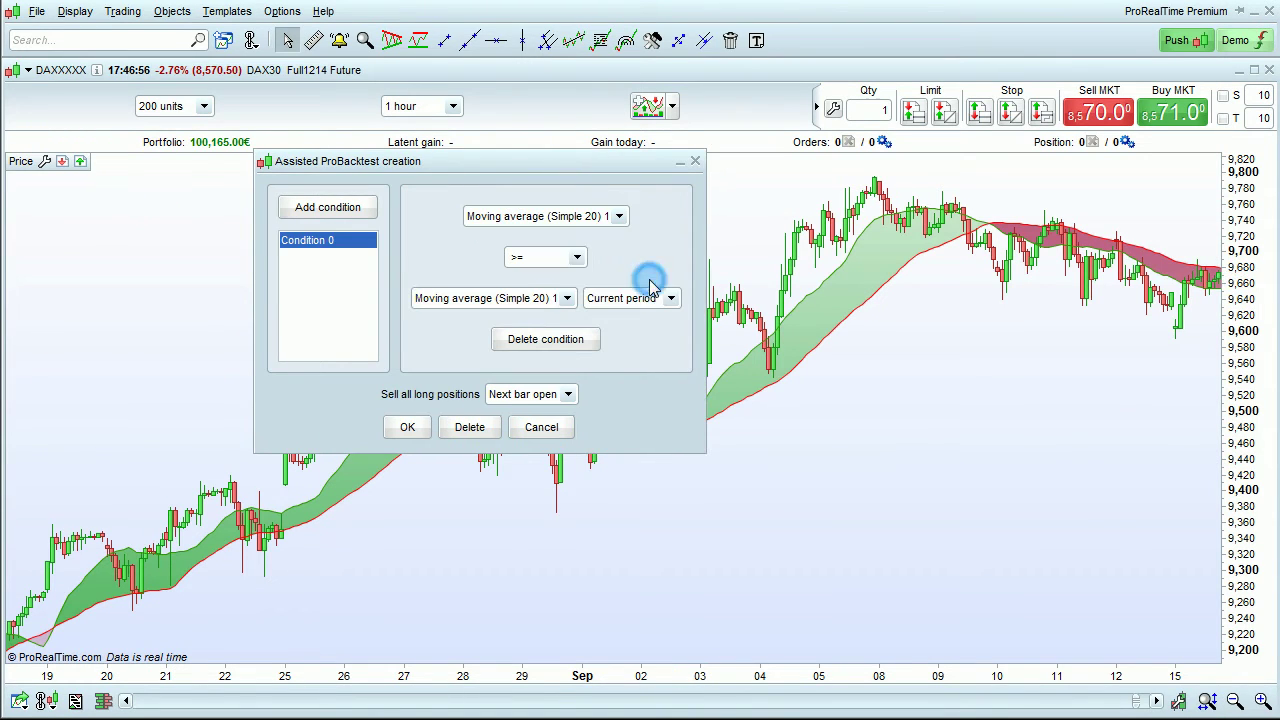
pyautogui.click(549, 263)
pyautogui.click(543, 370)
pyautogui.click(528, 300)
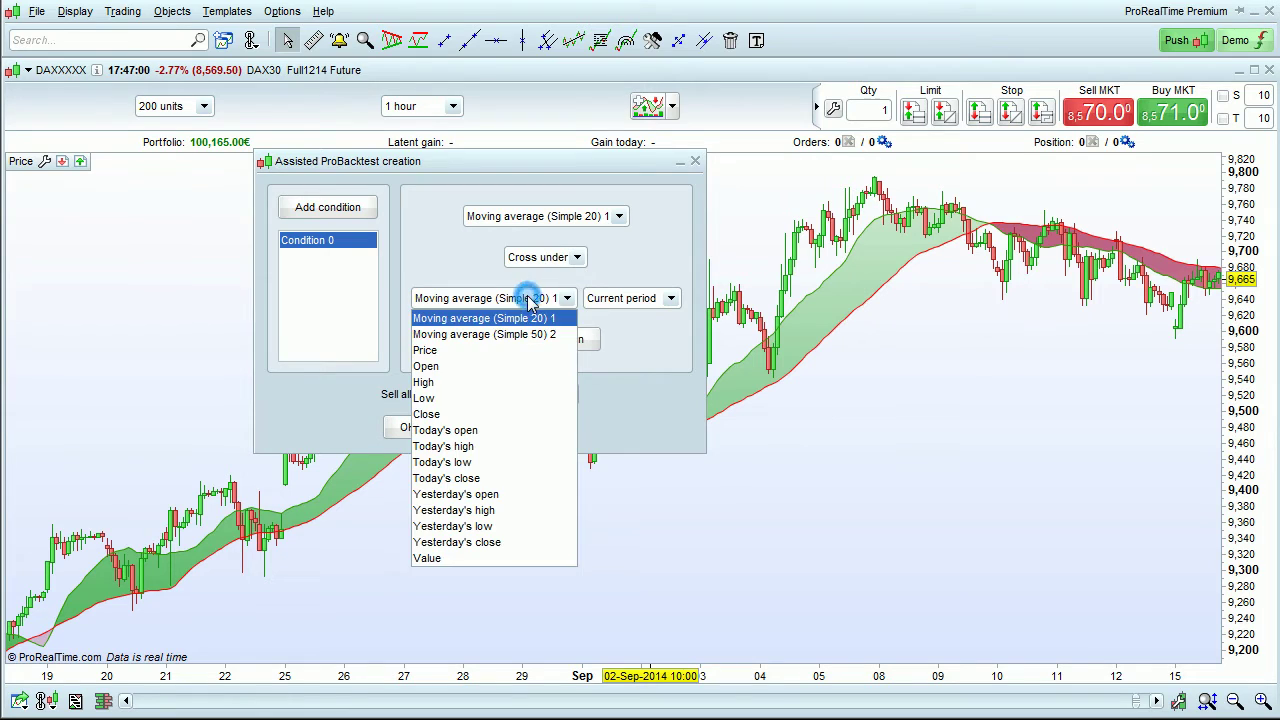
pyautogui.click(520, 346)
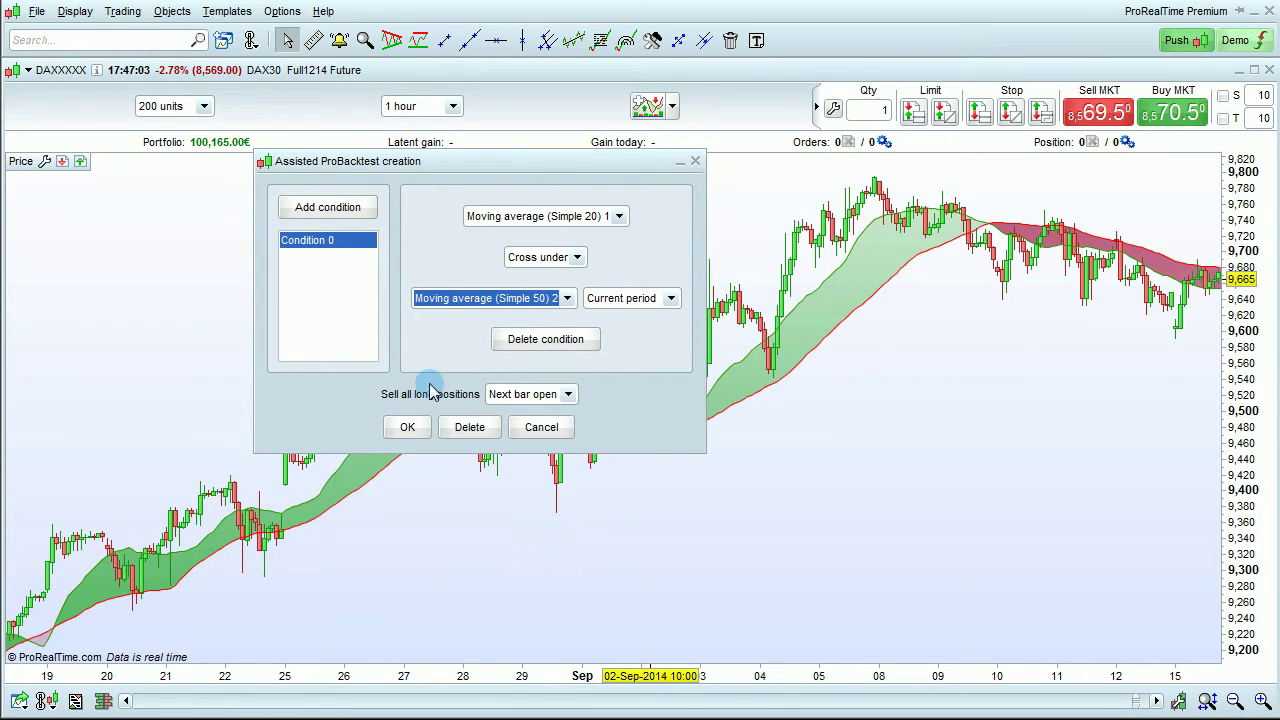
pyautogui.click(405, 428)
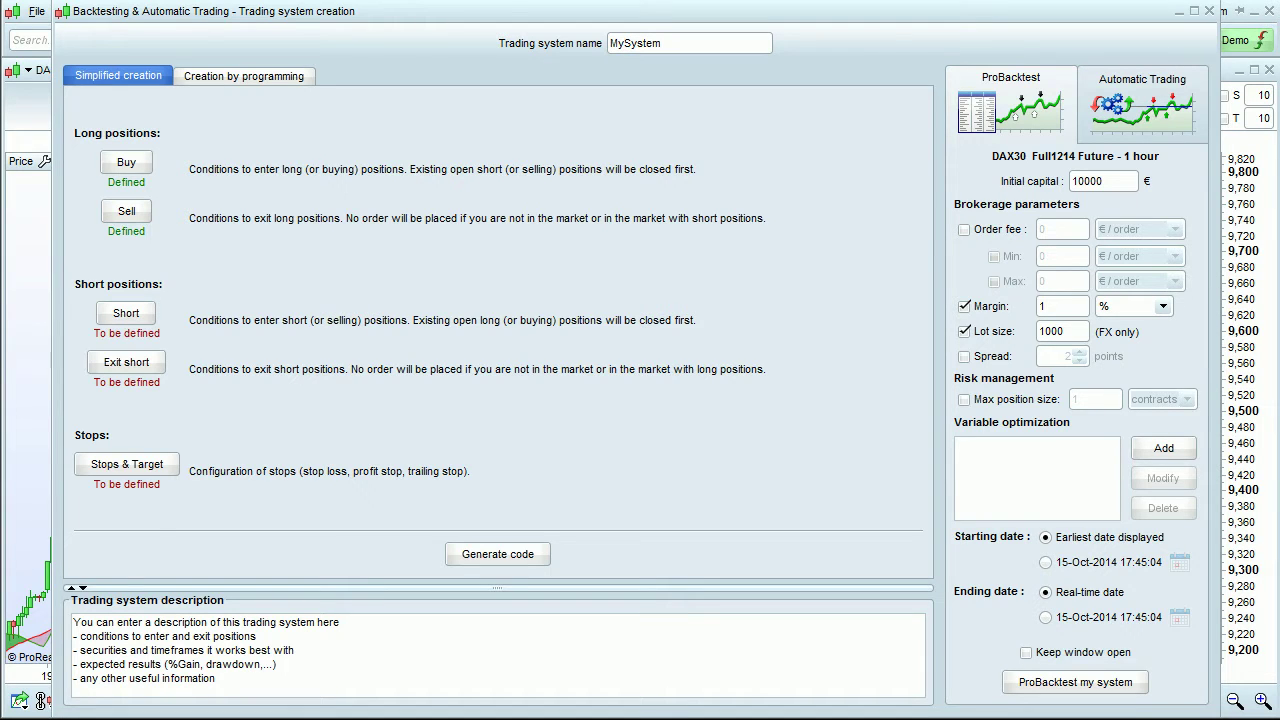
pyautogui.click(131, 314)
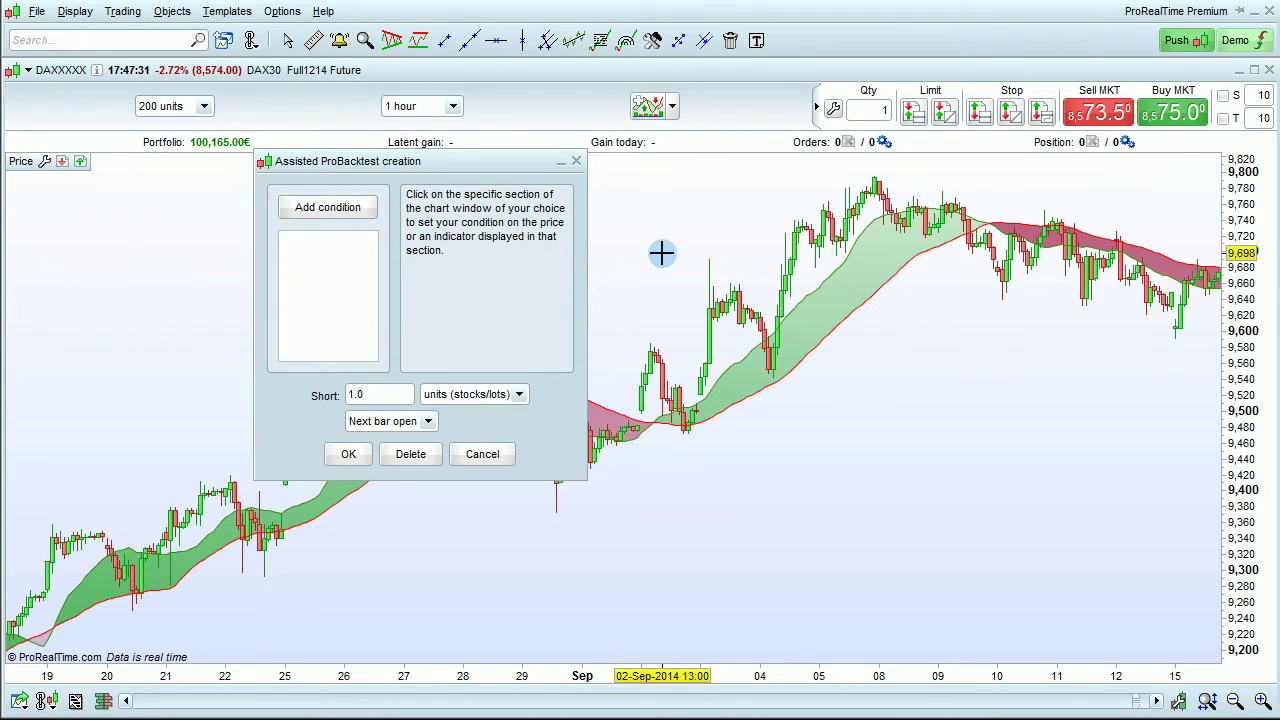
# Add a short entry condition: Simple 20 average crosses under the Simple 50 average
pyautogui.click(663, 254)
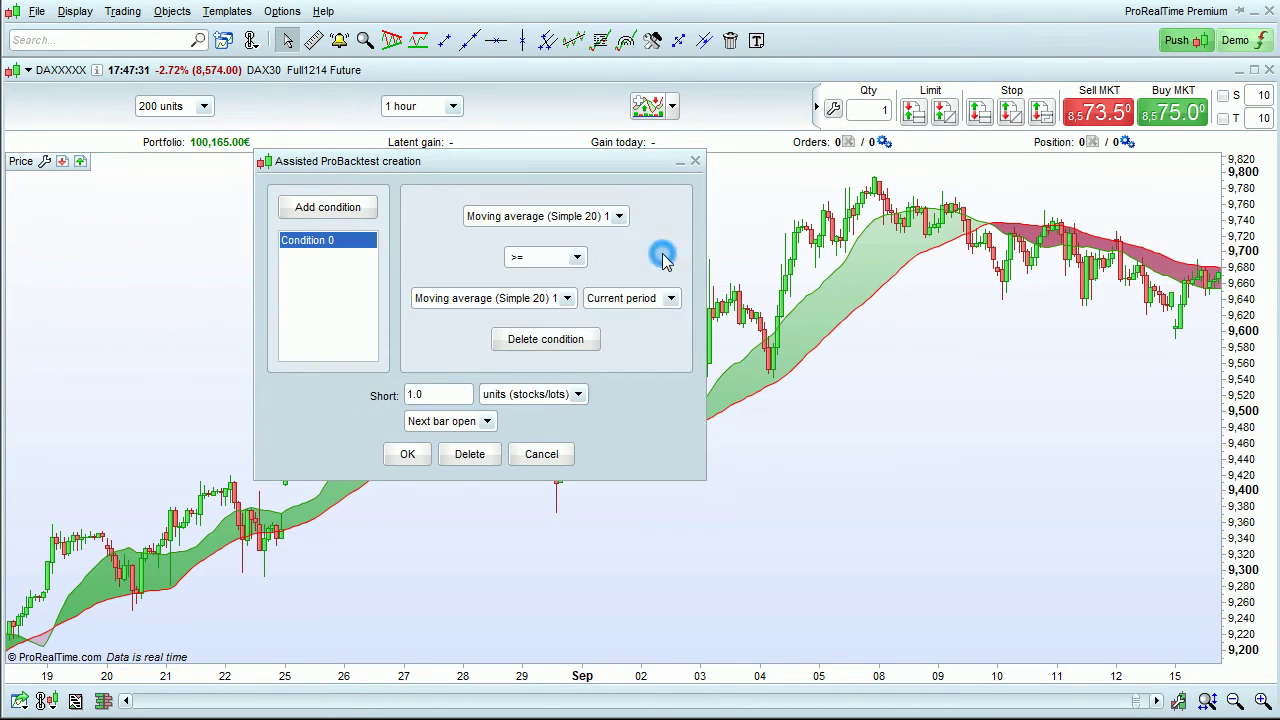
pyautogui.click(572, 258)
pyautogui.click(558, 374)
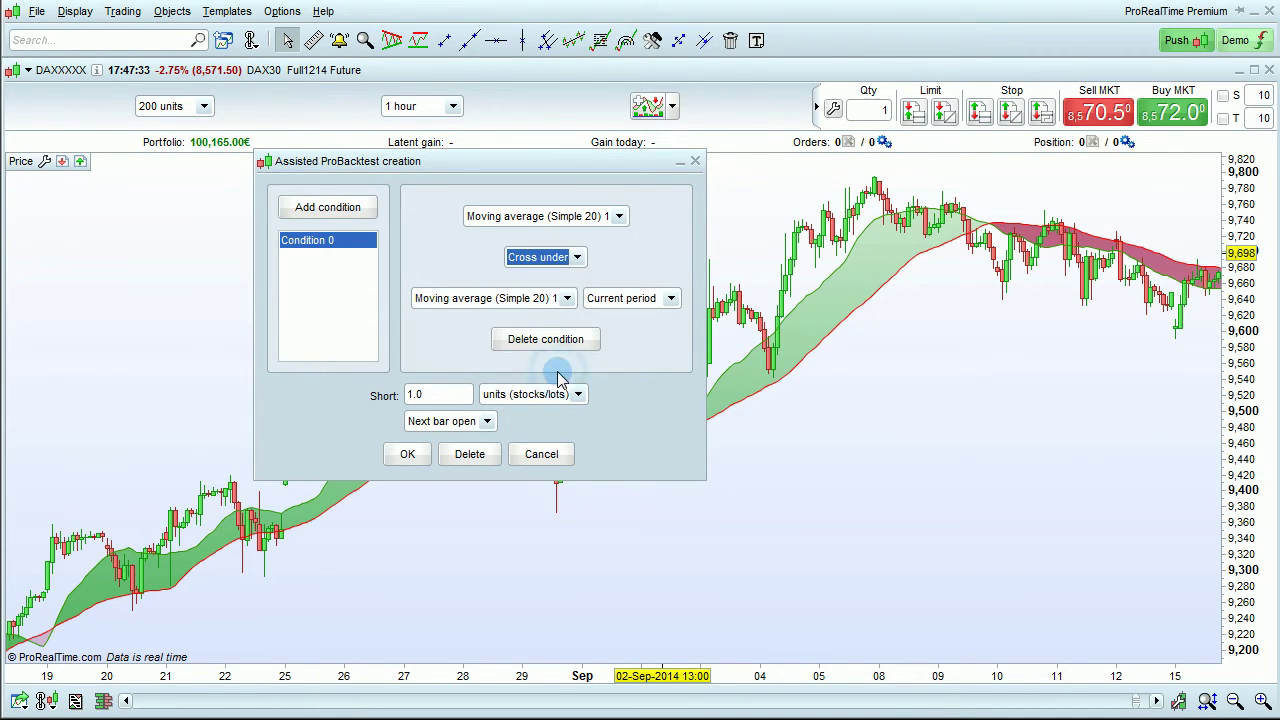
pyautogui.click(509, 297)
pyautogui.click(518, 340)
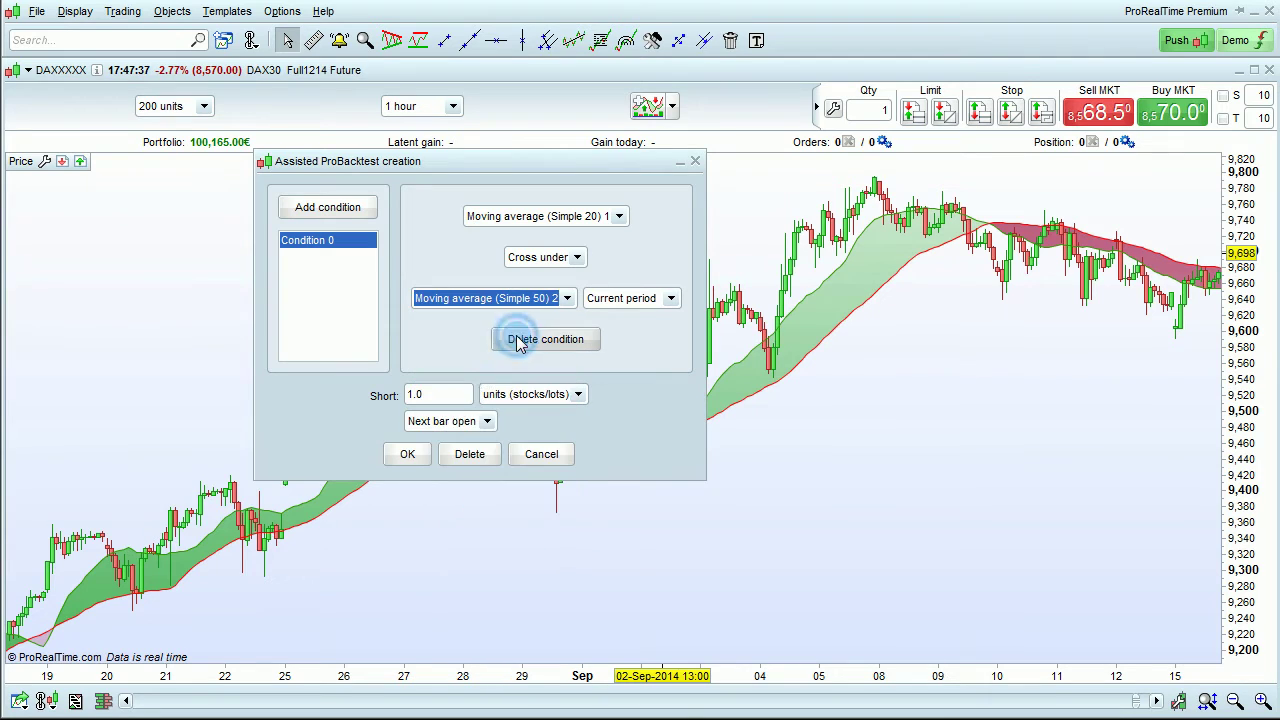
pyautogui.click(420, 453)
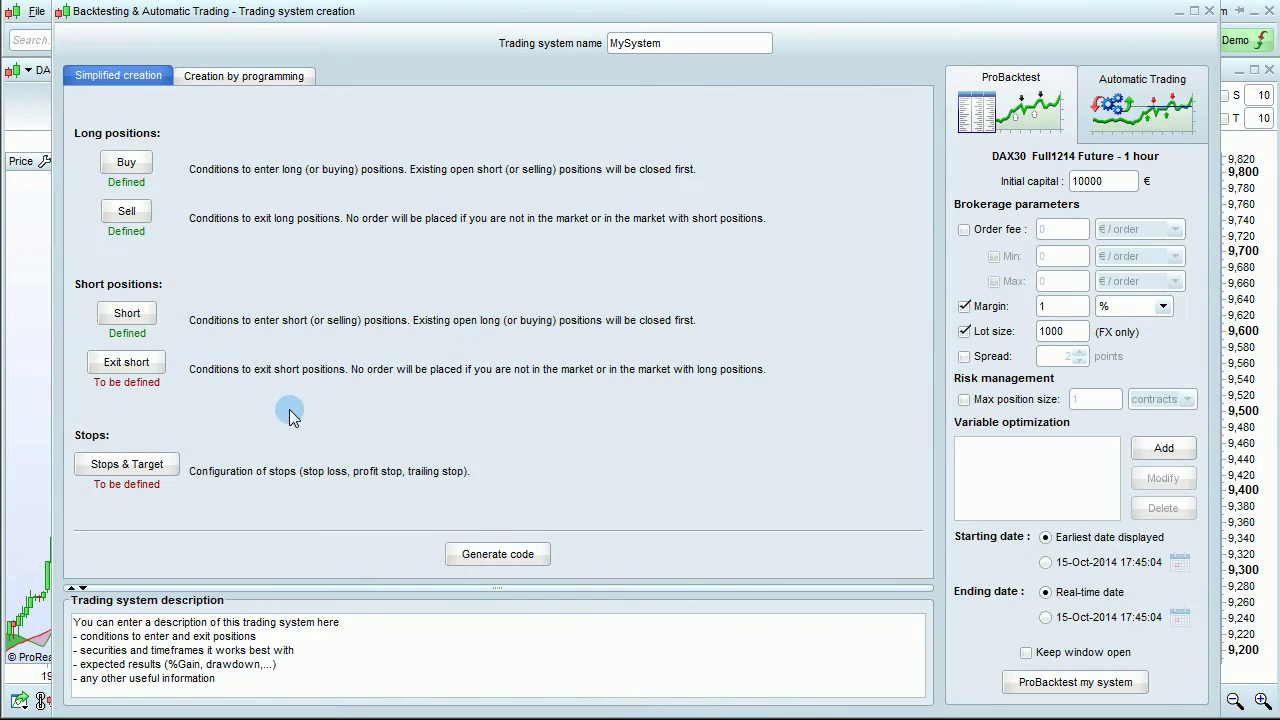
# Add an exit-short condition: Simple 20 average crosses over the Simple 50 average
pyautogui.click(126, 362)
pyautogui.click(716, 297)
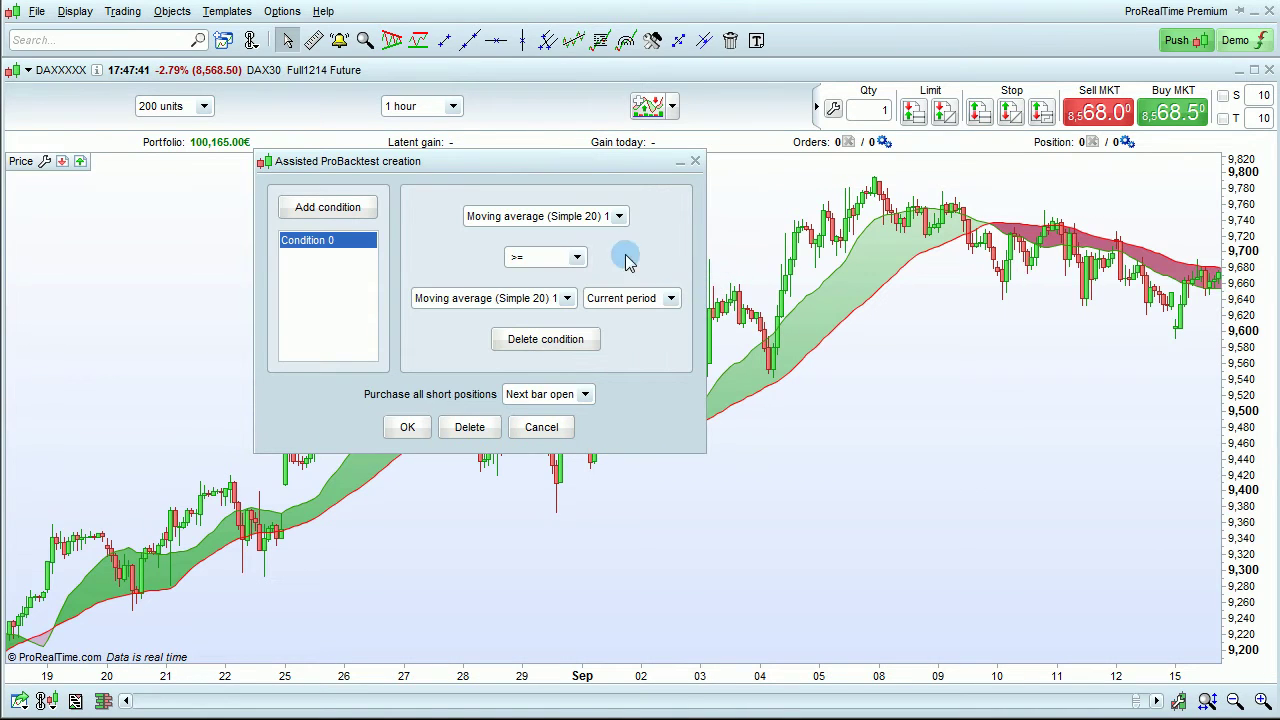
pyautogui.click(550, 258)
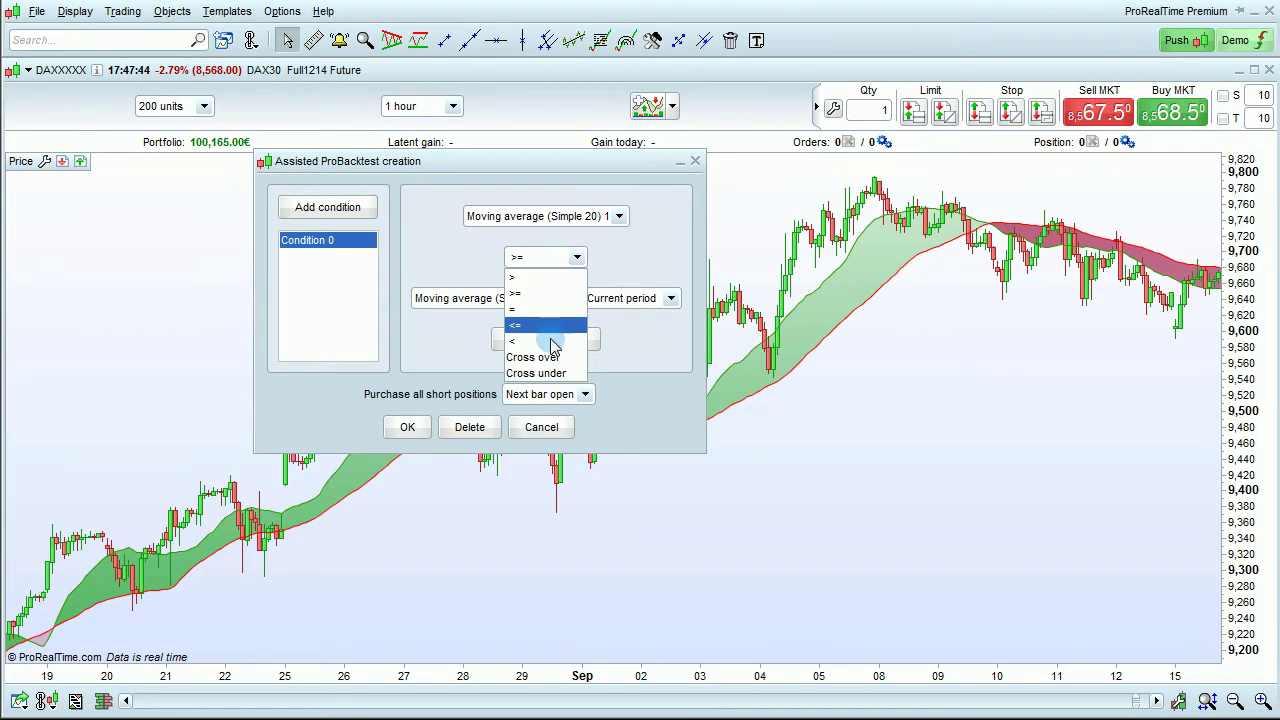
pyautogui.click(552, 358)
pyautogui.click(531, 300)
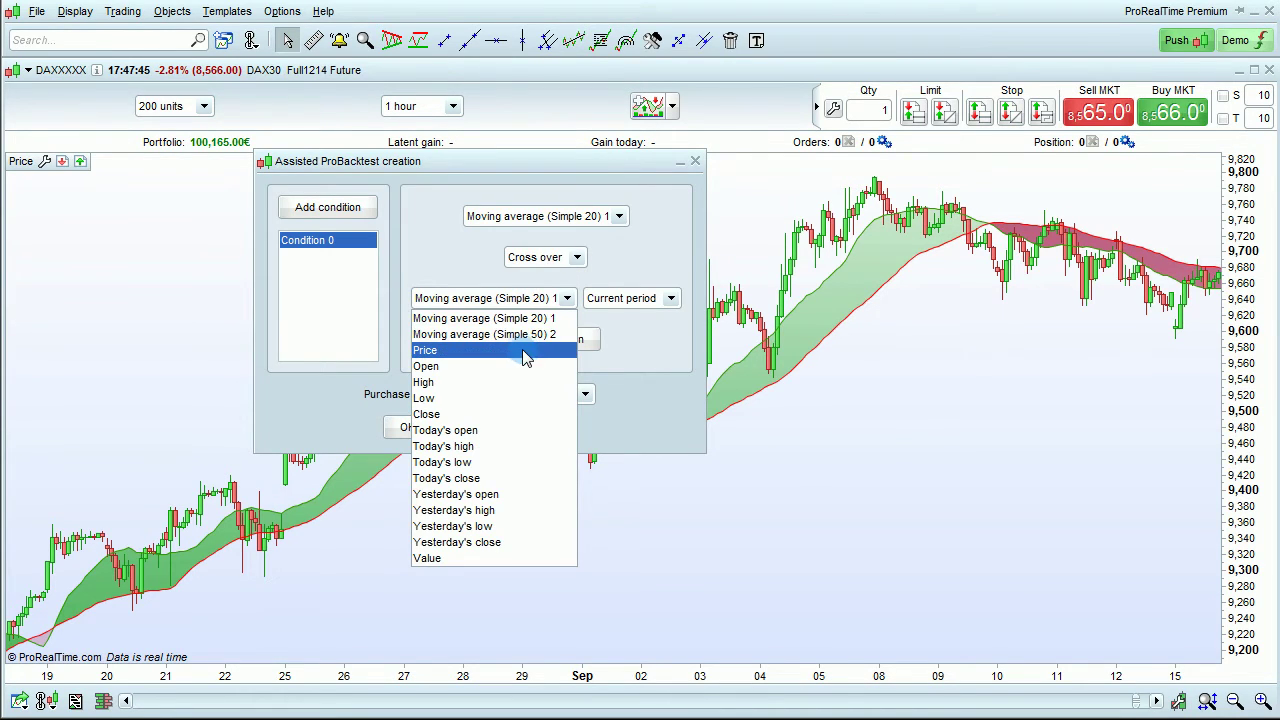
pyautogui.click(522, 335)
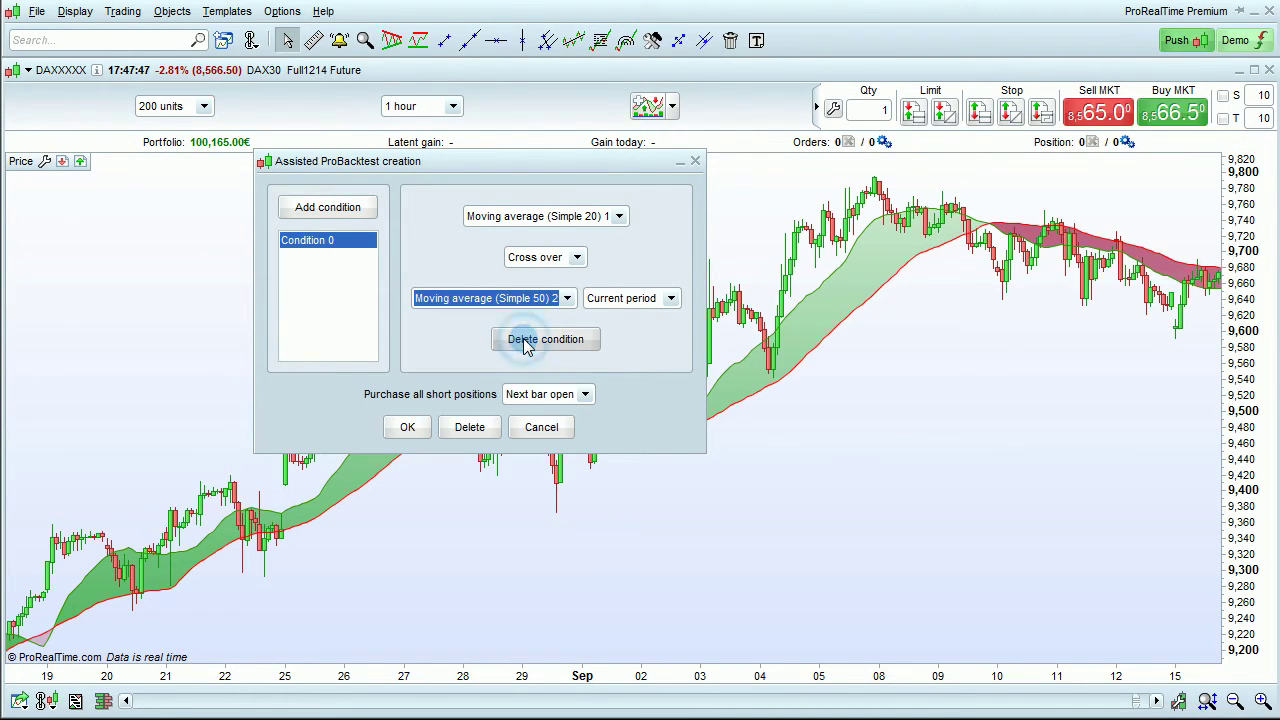
pyautogui.click(408, 427)
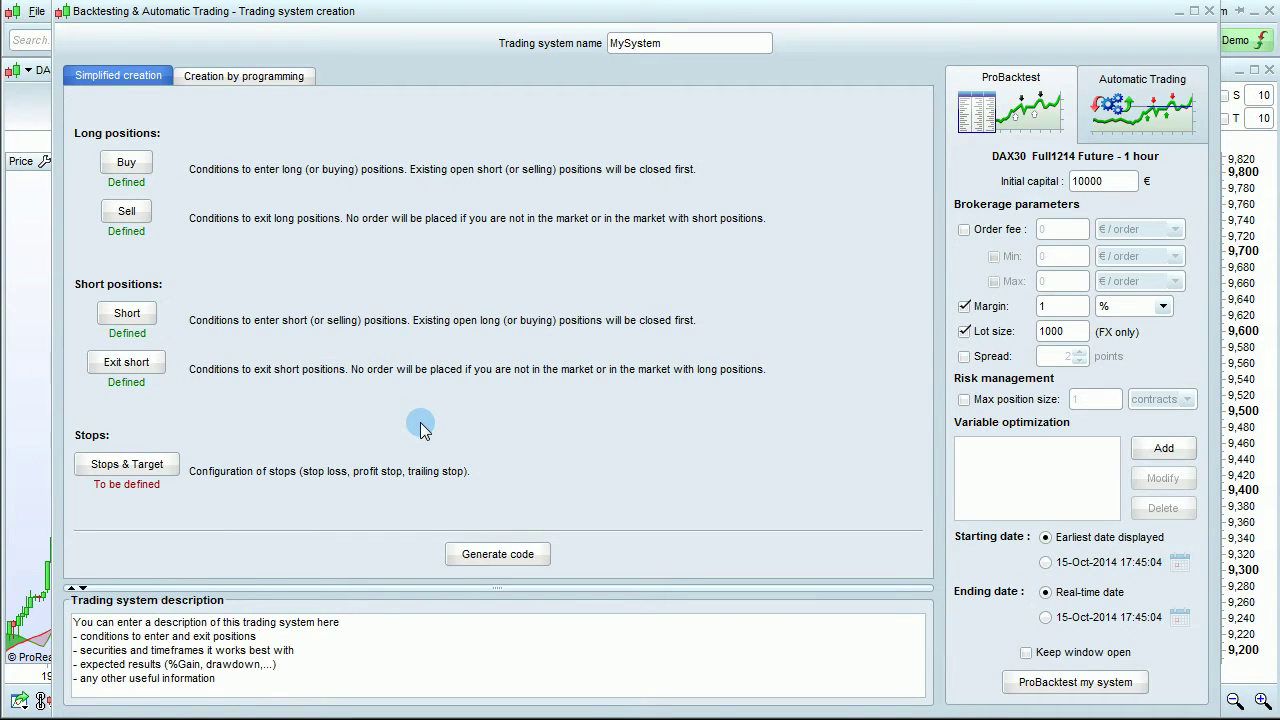
pyautogui.click(164, 471)
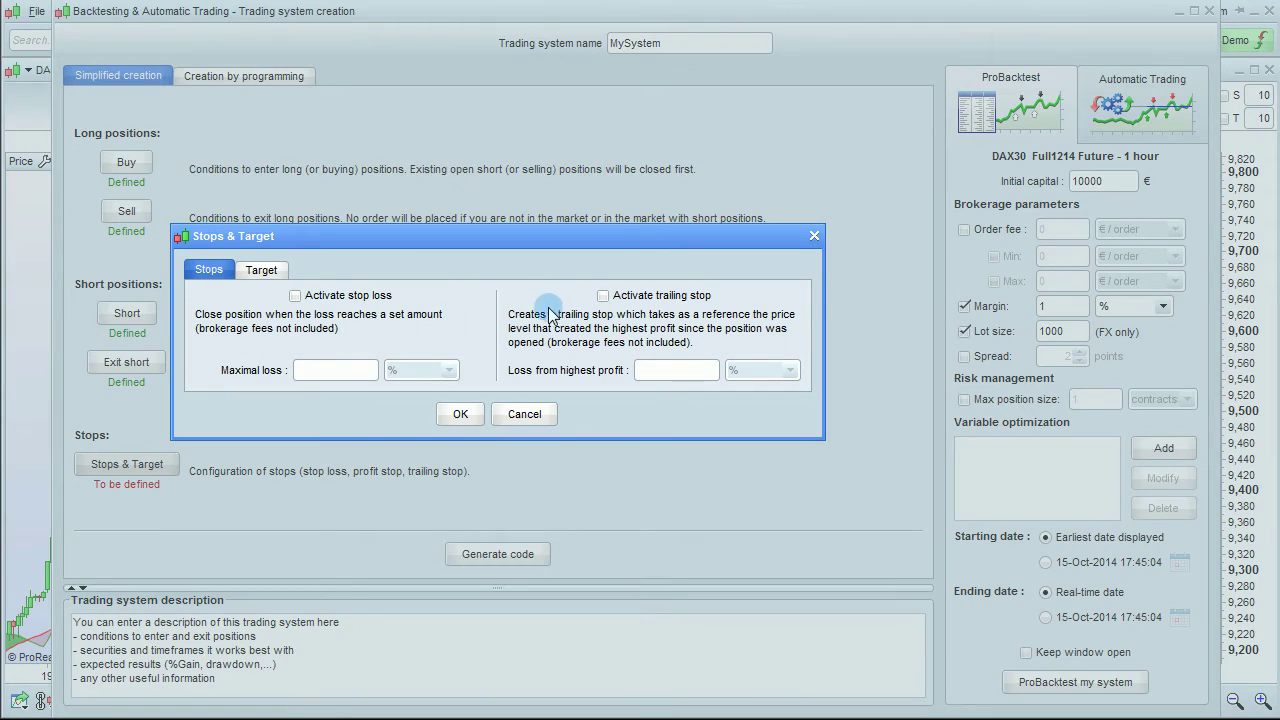
# Activate a trailing stop of 10 points/pips loss from highest profit
pyautogui.click(603, 296)
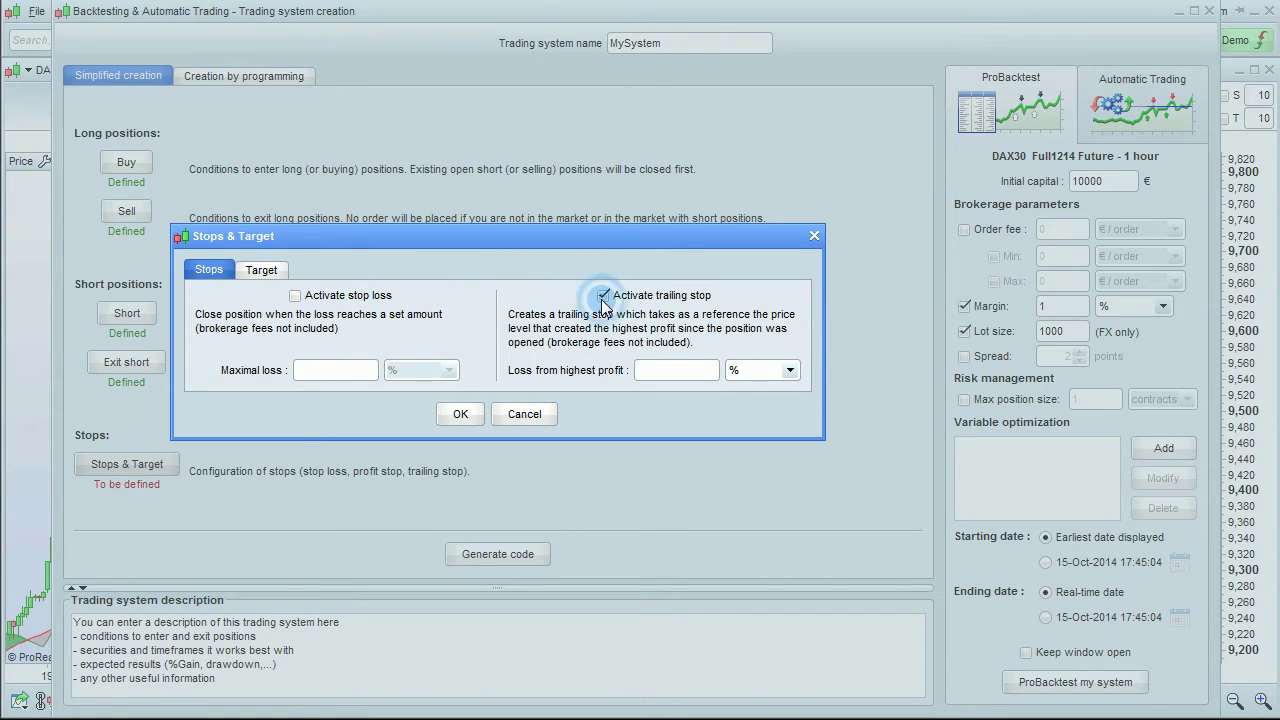
pyautogui.click(760, 370)
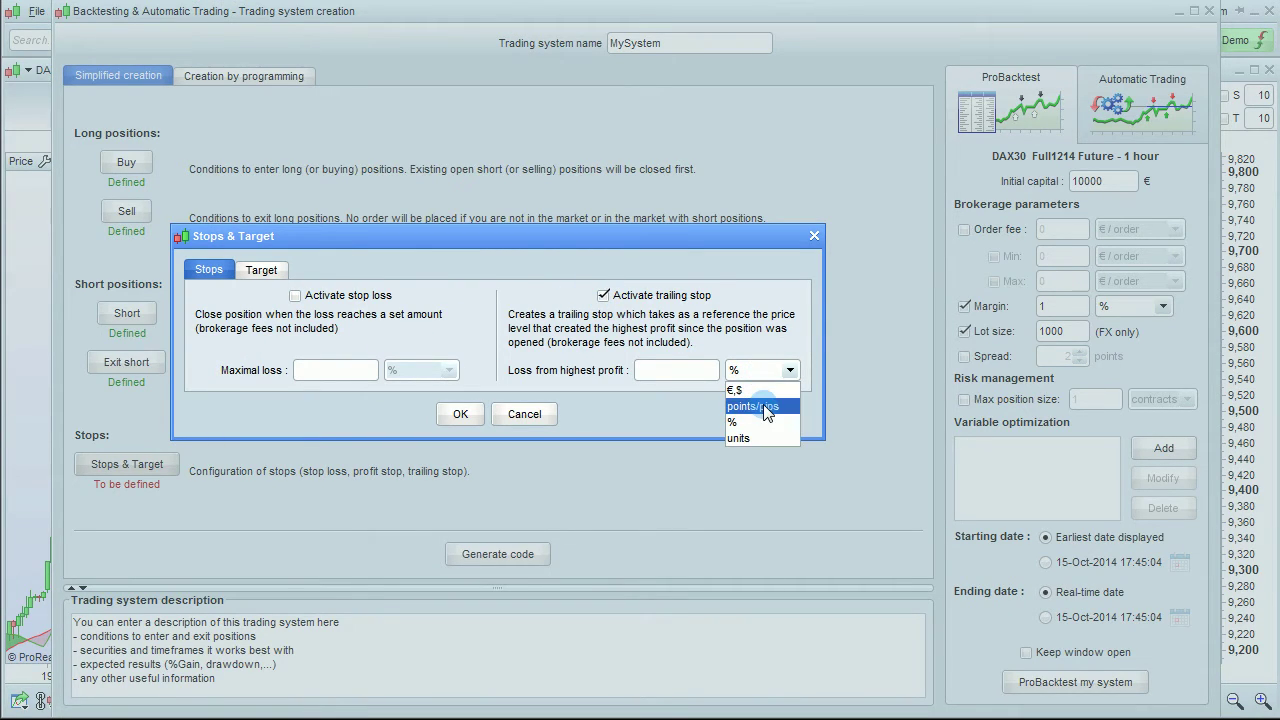
pyautogui.click(755, 406)
pyautogui.click(700, 373)
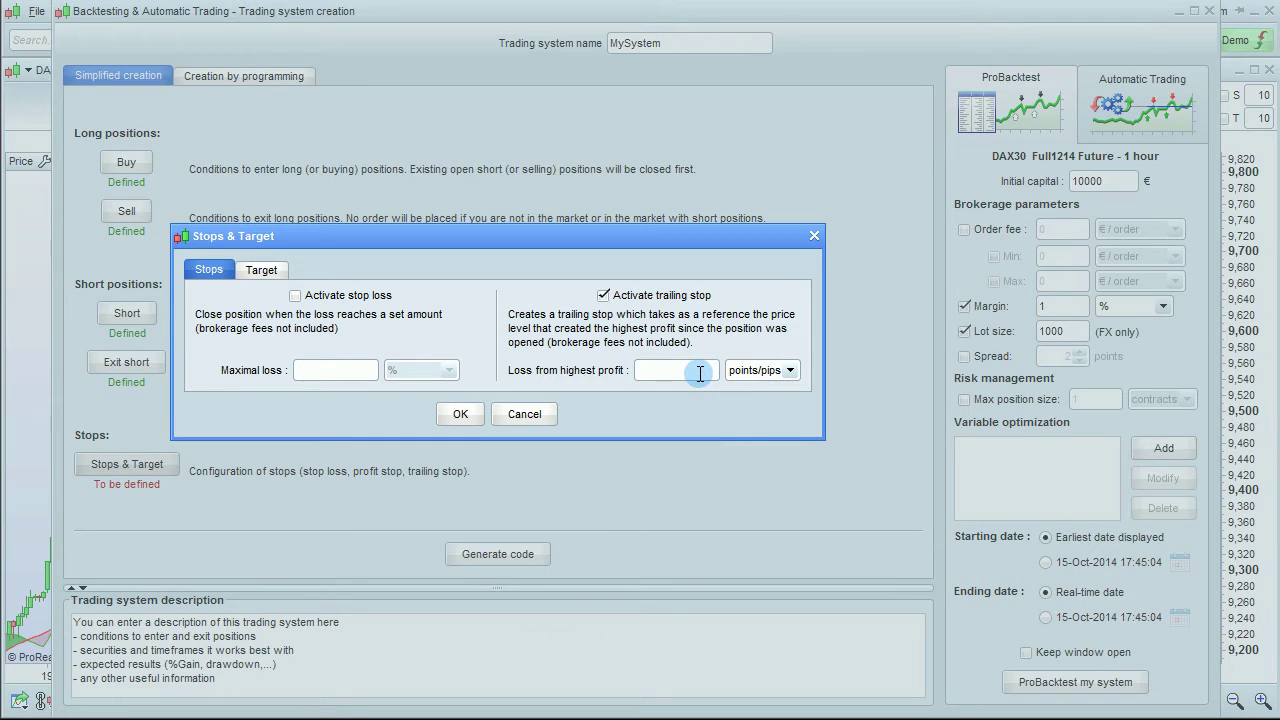
pyautogui.write('10')
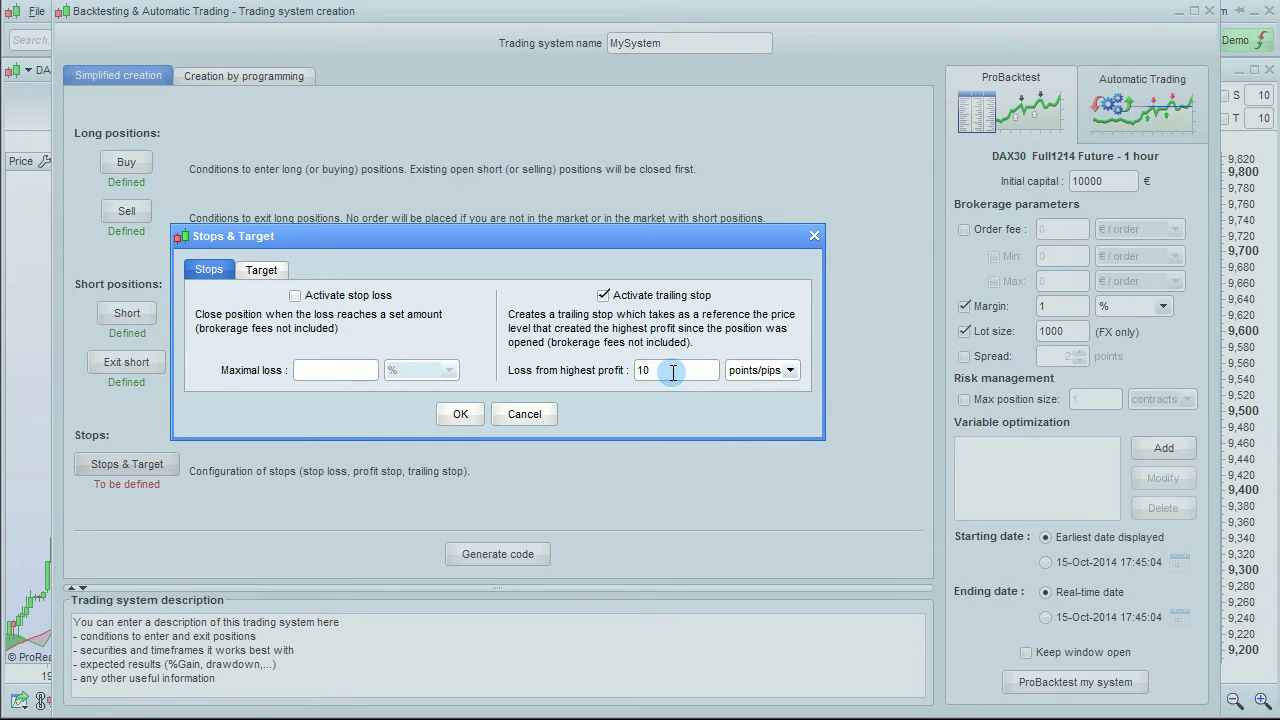
pyautogui.click(460, 414)
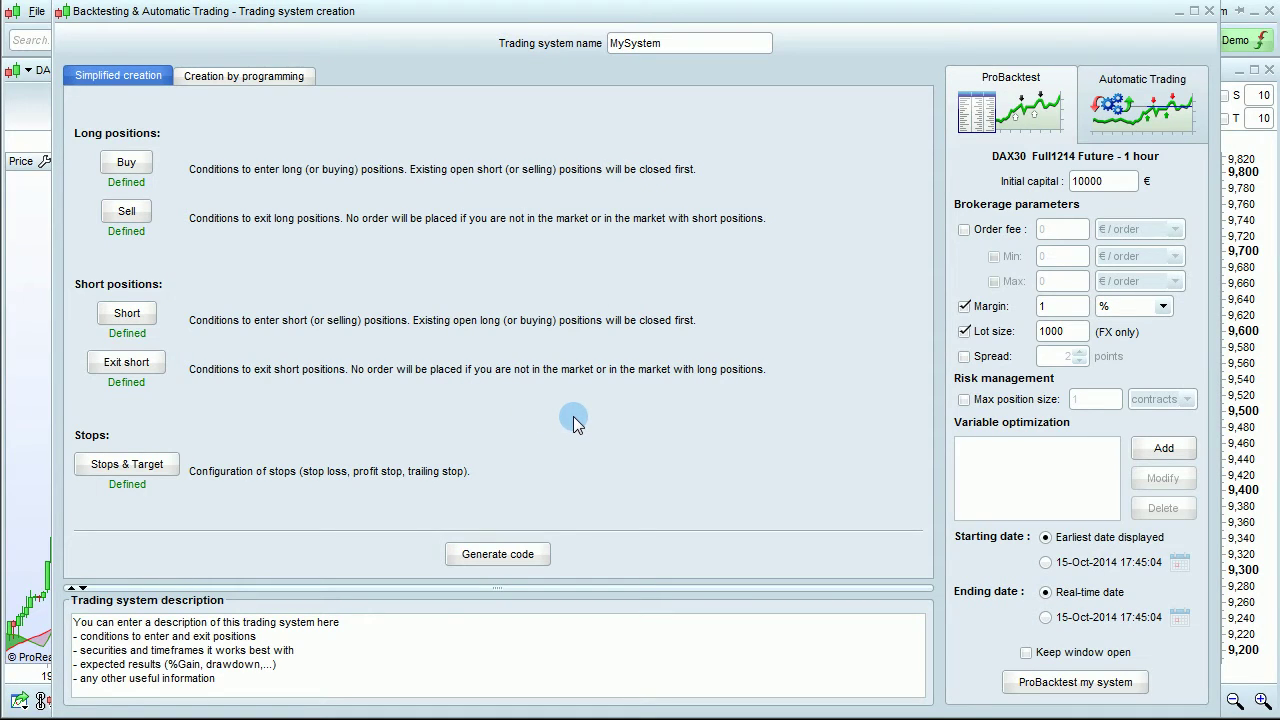
# Generate MySystem's code, review it, and collapse the Trading system description panel
pyautogui.click(519, 556)
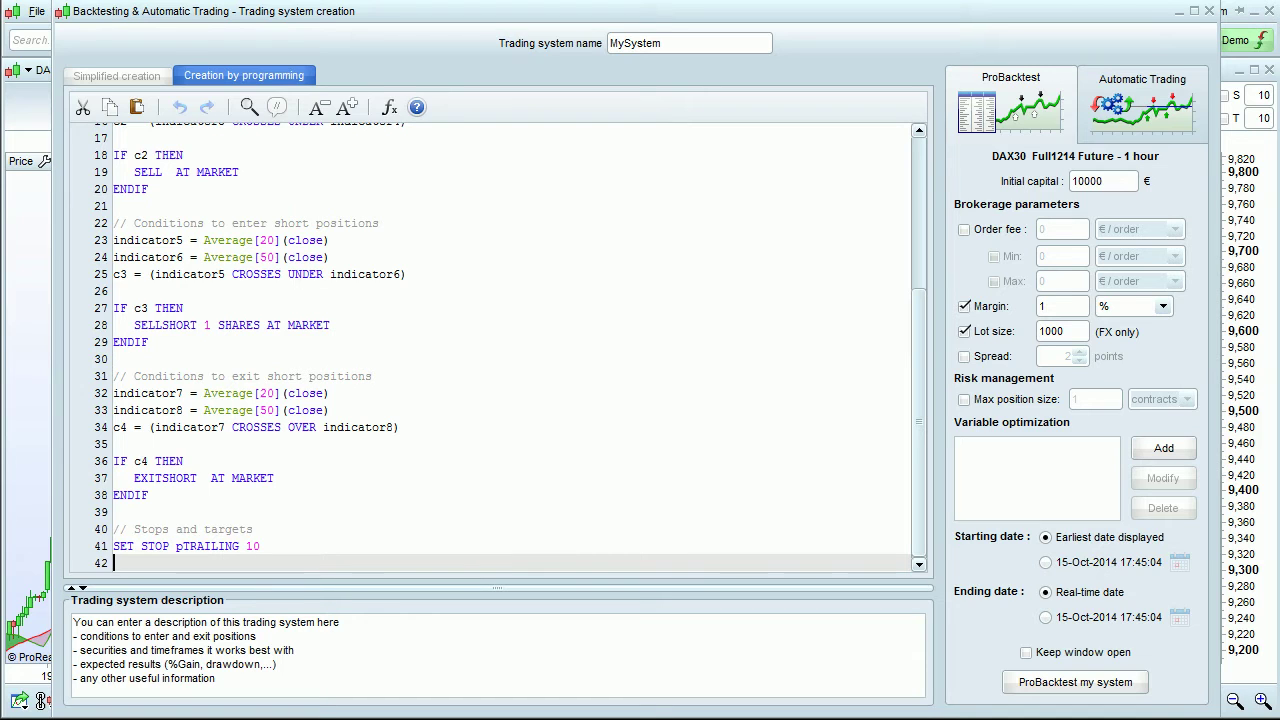
pyautogui.moveTo(919, 355); pyautogui.dragTo(906, 176)
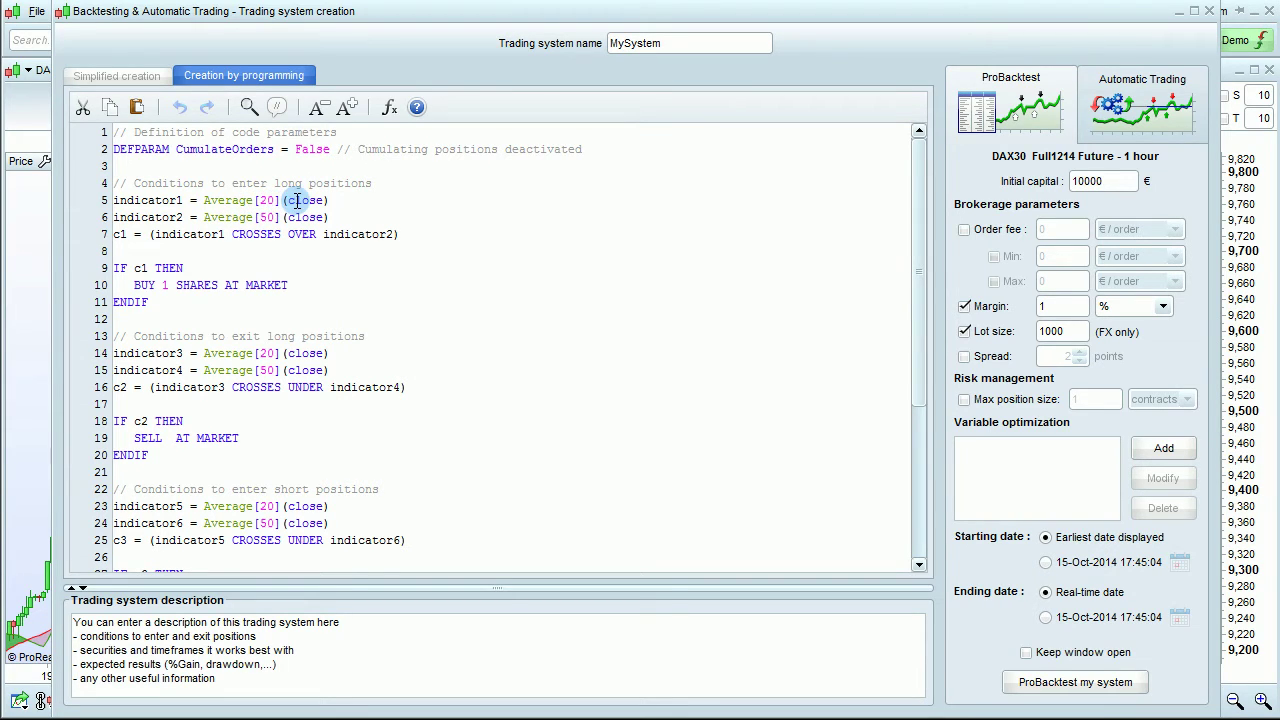
pyautogui.moveTo(287, 201); pyautogui.dragTo(326, 201)
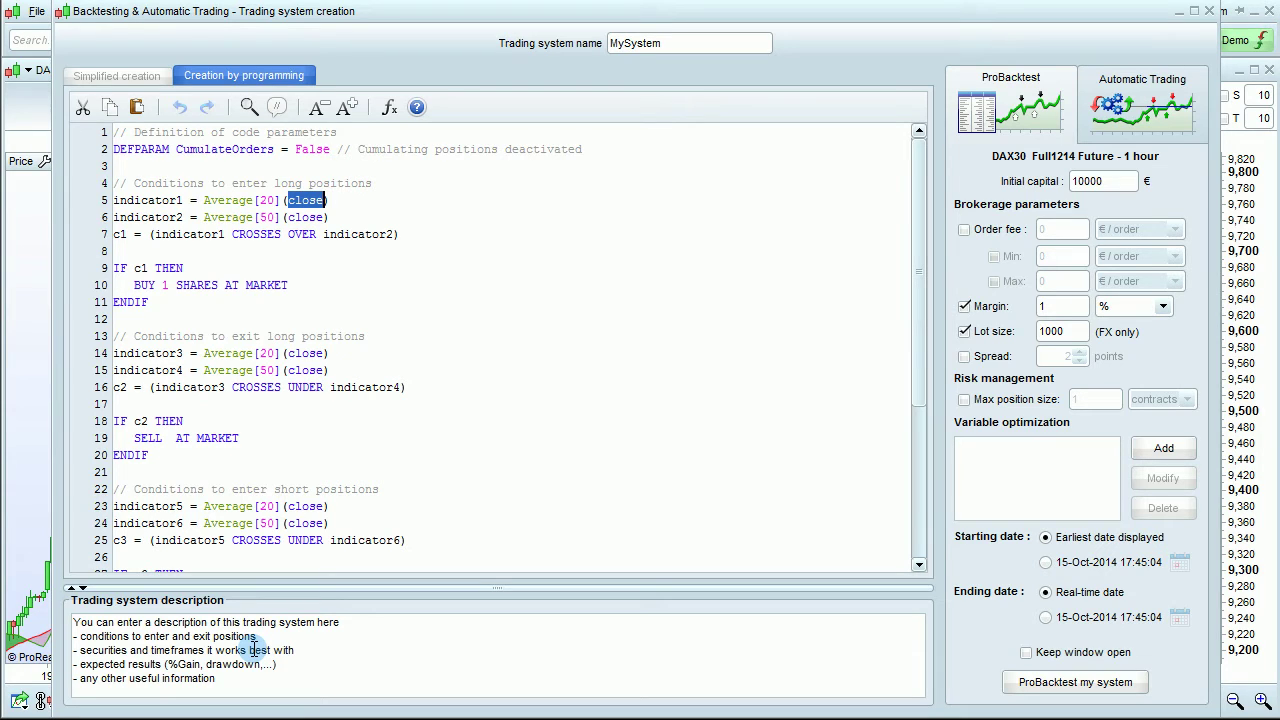
pyautogui.moveTo(252, 650); pyautogui.dragTo(241, 650)
pyautogui.click(83, 589)
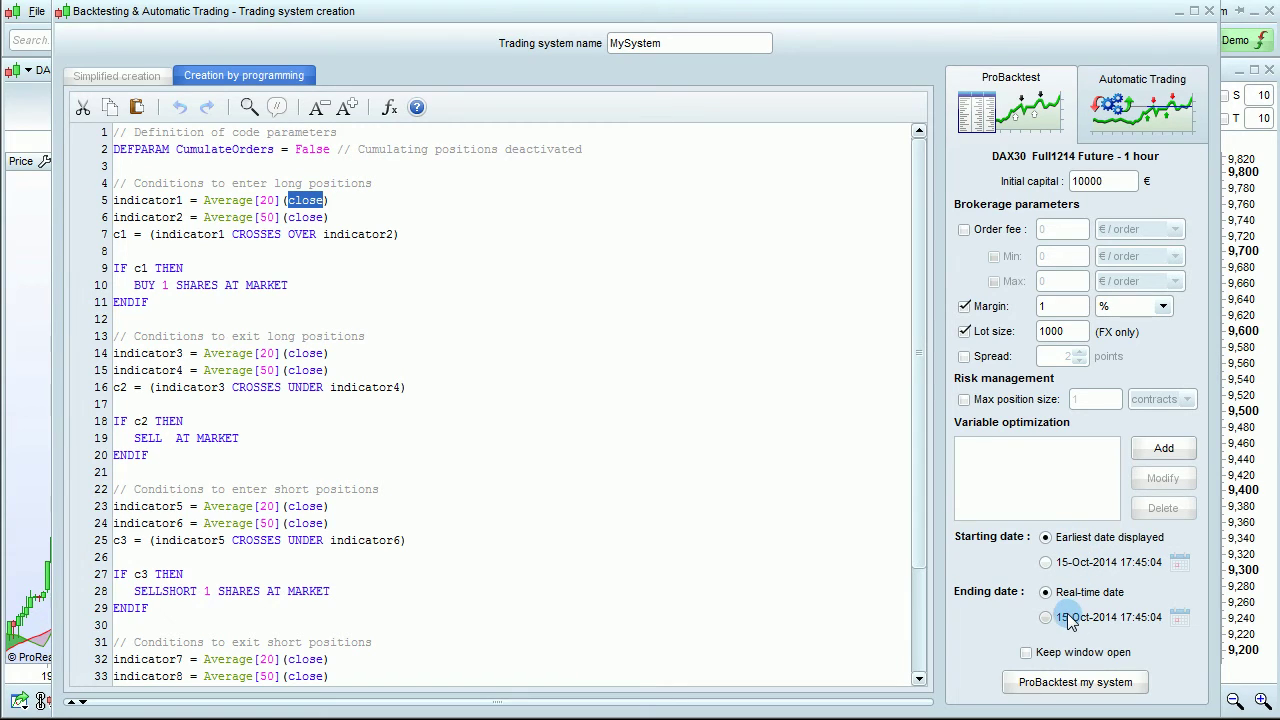
# Run ProBacktest on MySystem and close the Detailed report once reviewed
pyautogui.click(1061, 689)
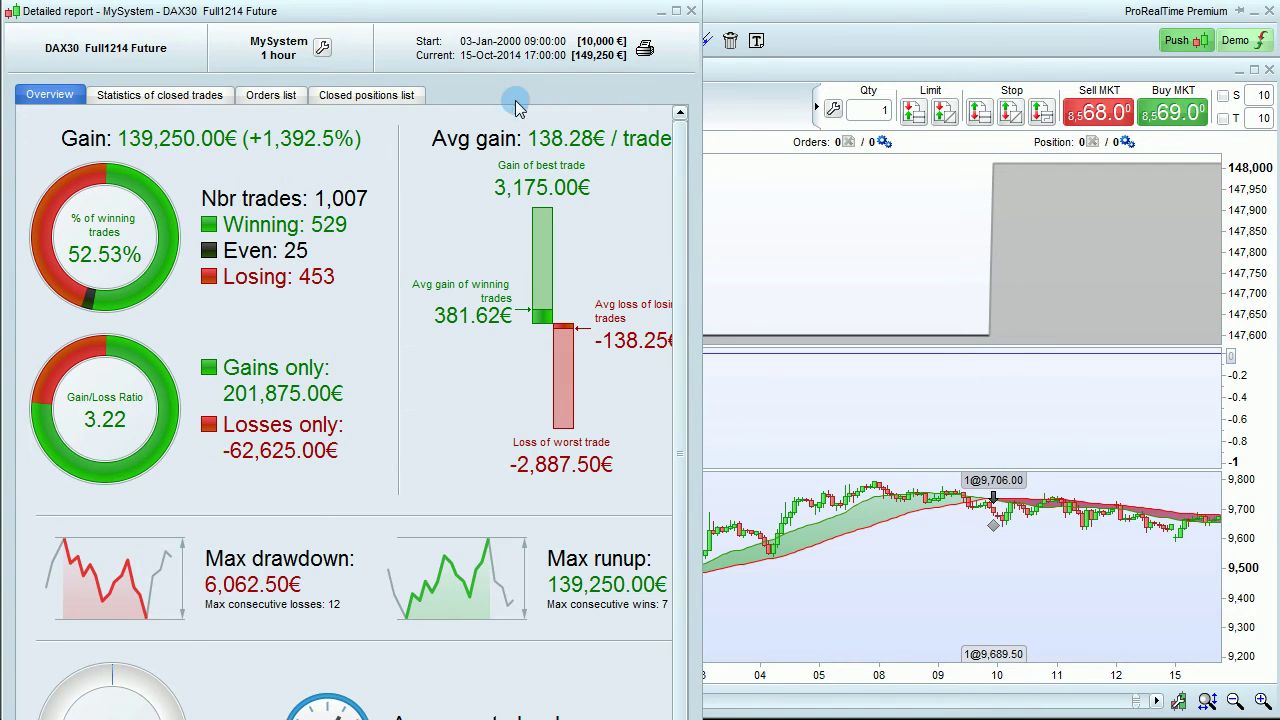
pyautogui.click(691, 11)
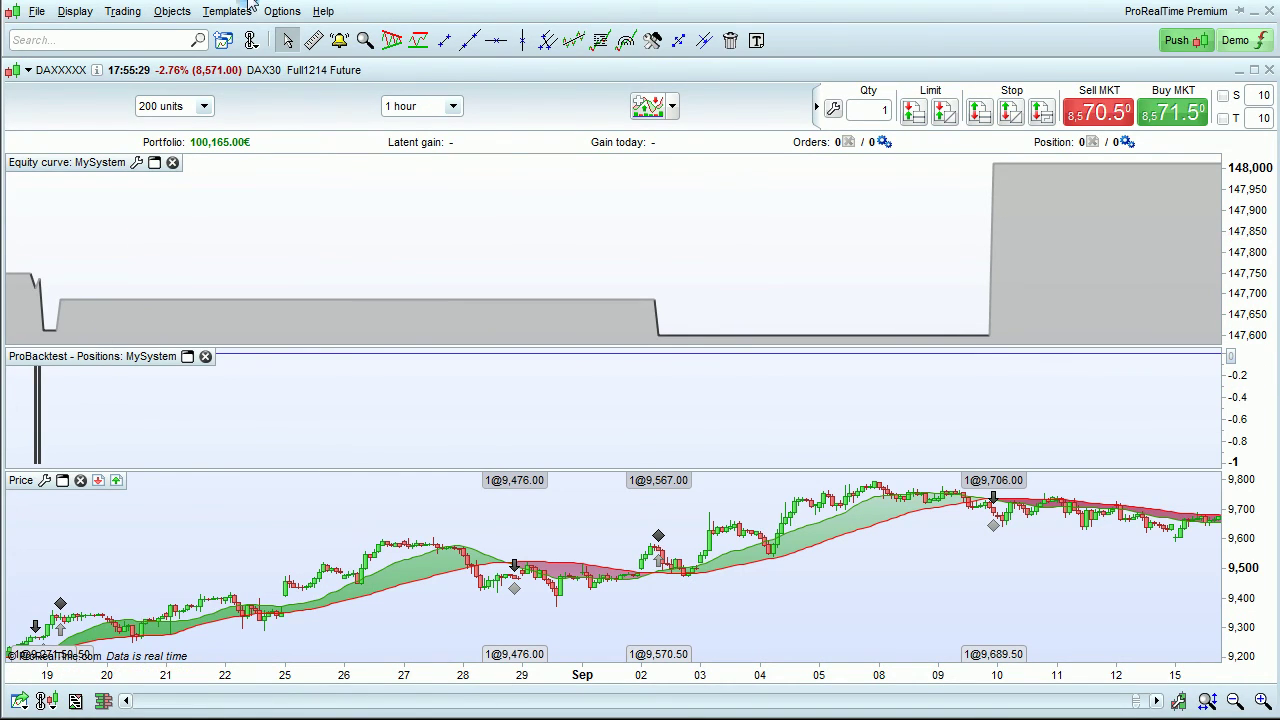
# Set the chart history to a custom 200000 units
pyautogui.click(190, 107)
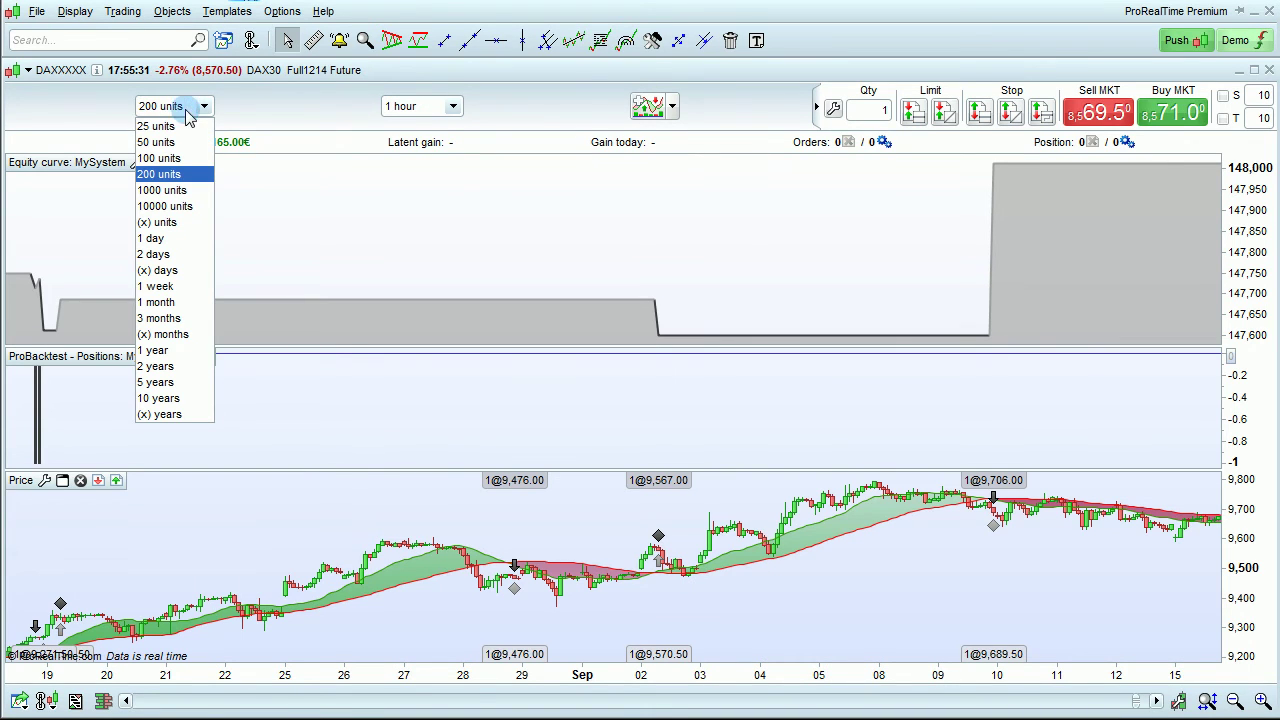
pyautogui.click(177, 221)
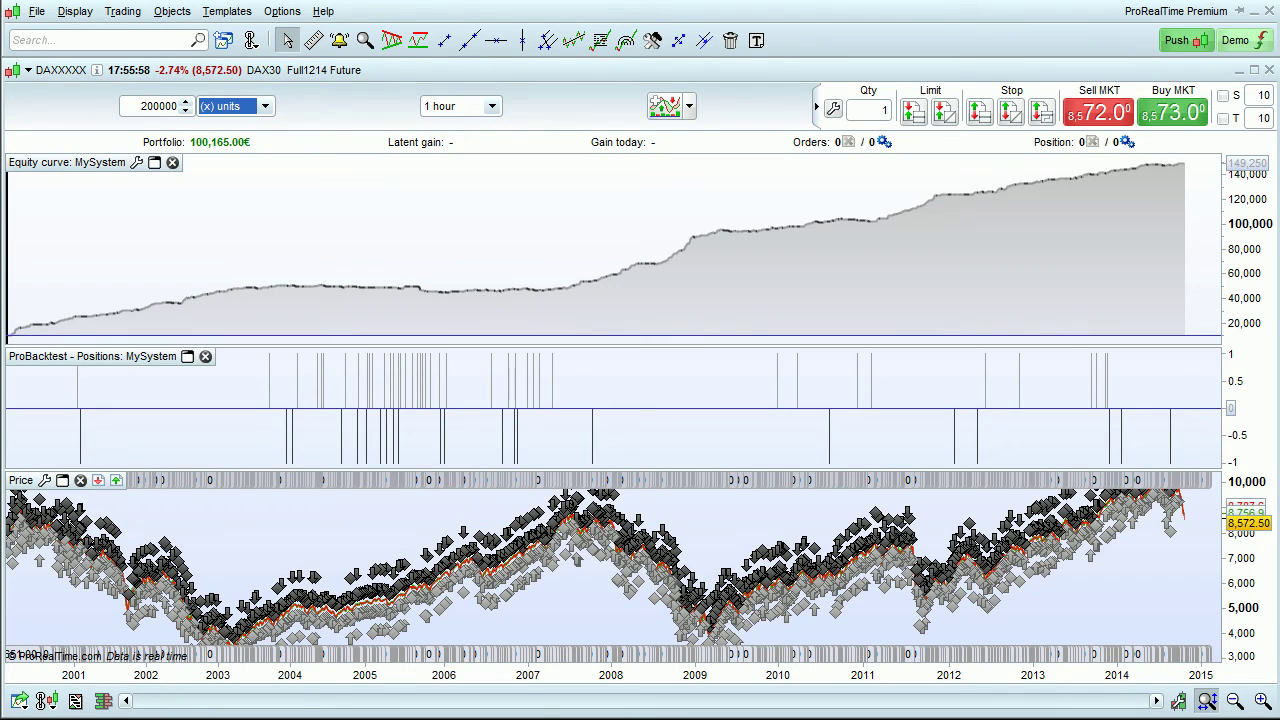
pyautogui.click(466, 113)
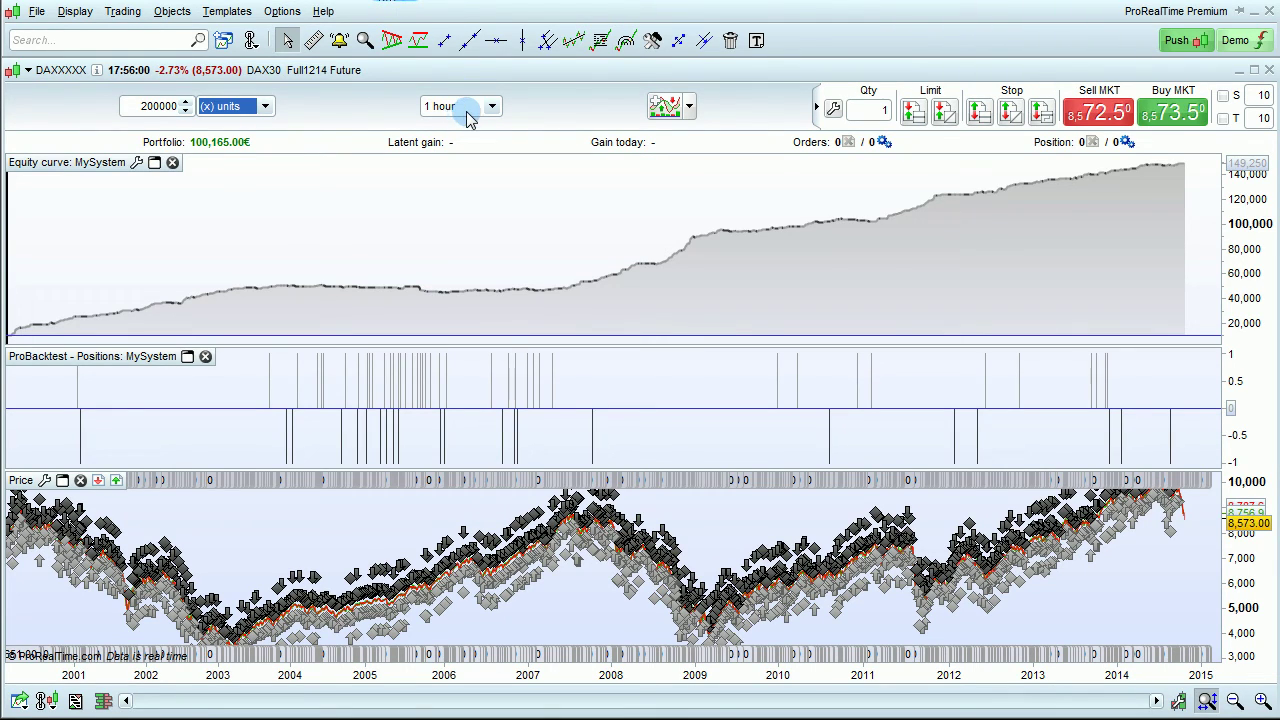